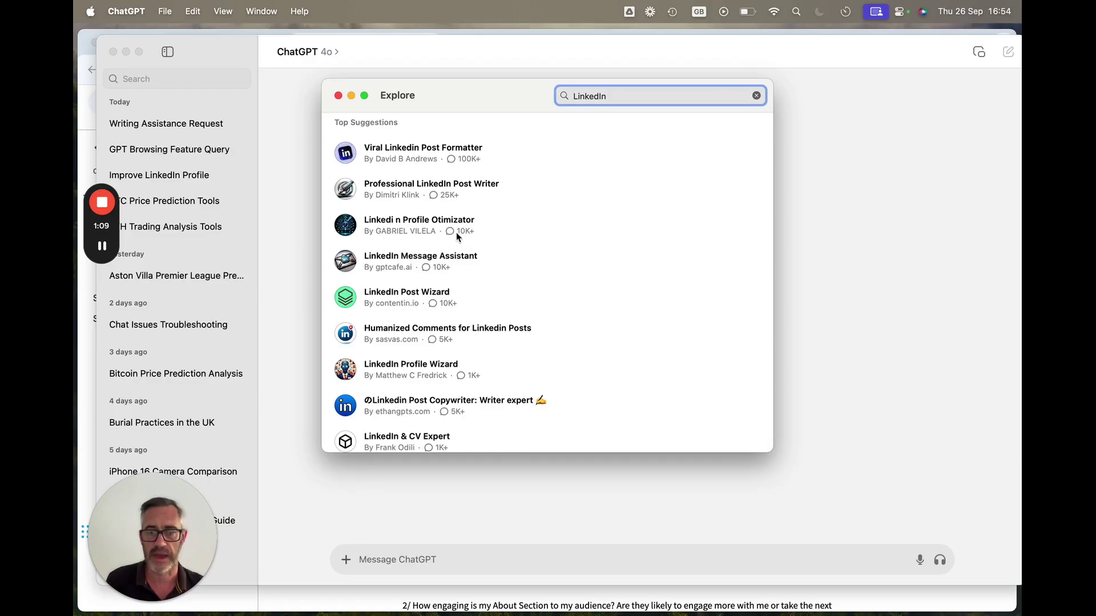
Open the Linkedi n Profile Otimizator GPT from the LinkedIn search results and start a chat with it.
left_click(386, 226)
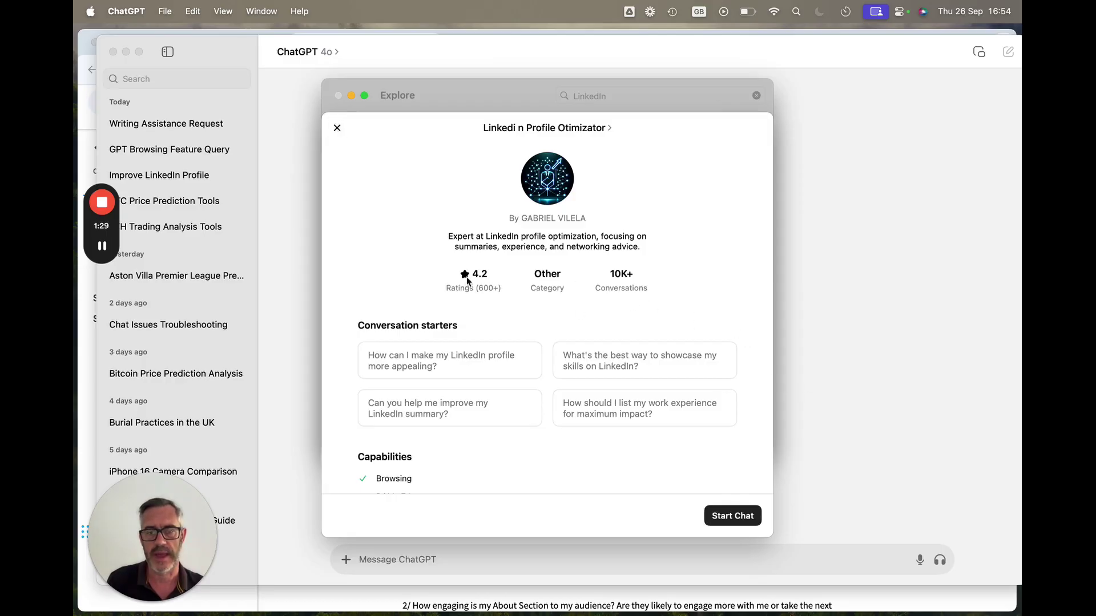
left_click(335, 127)
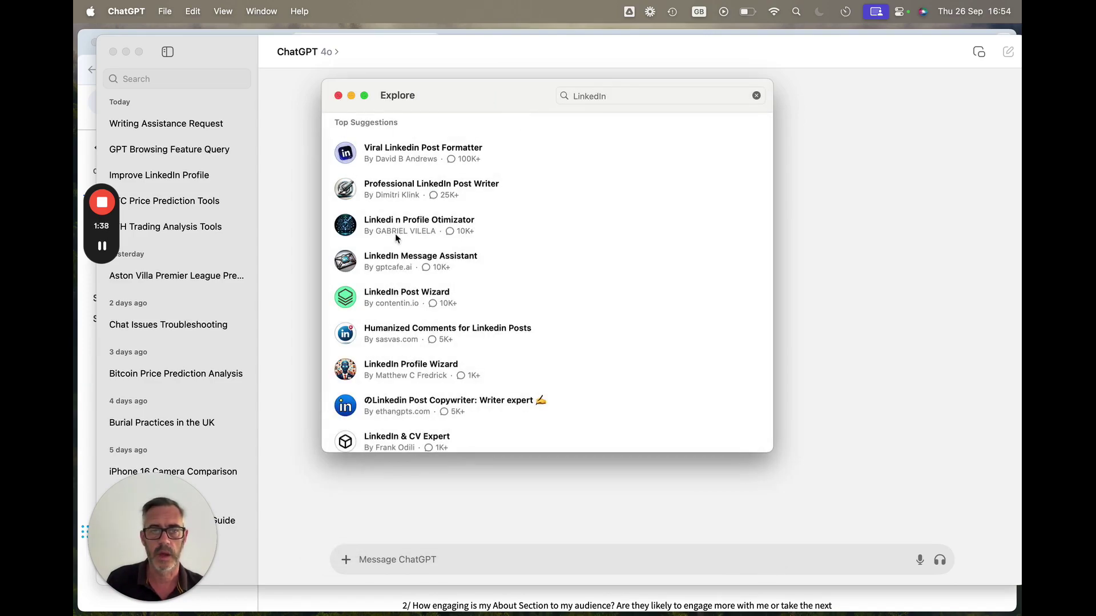
left_click(425, 234)
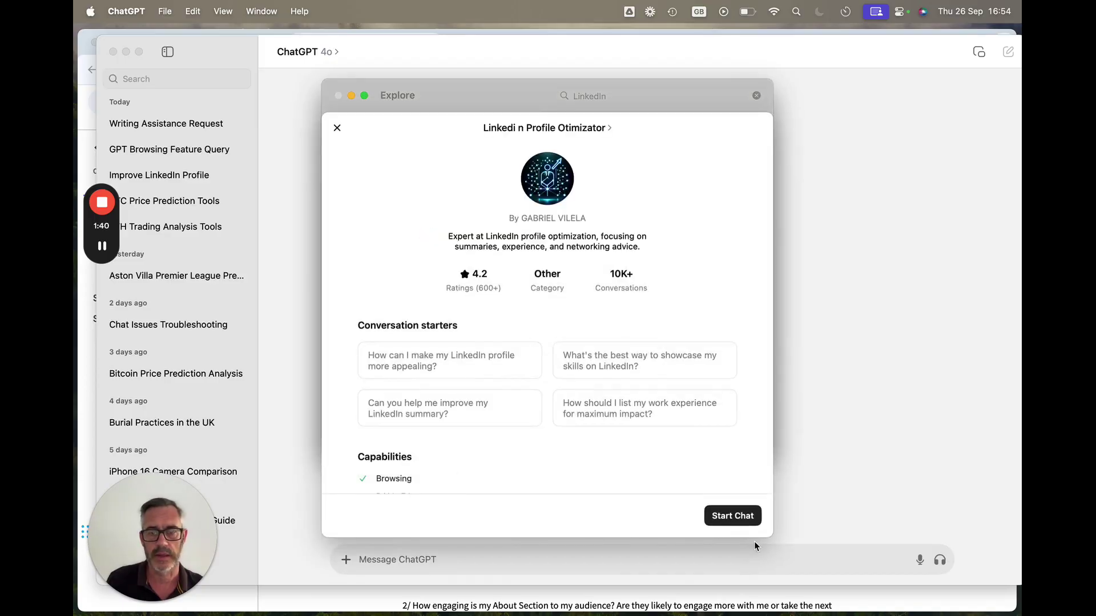
left_click(733, 516)
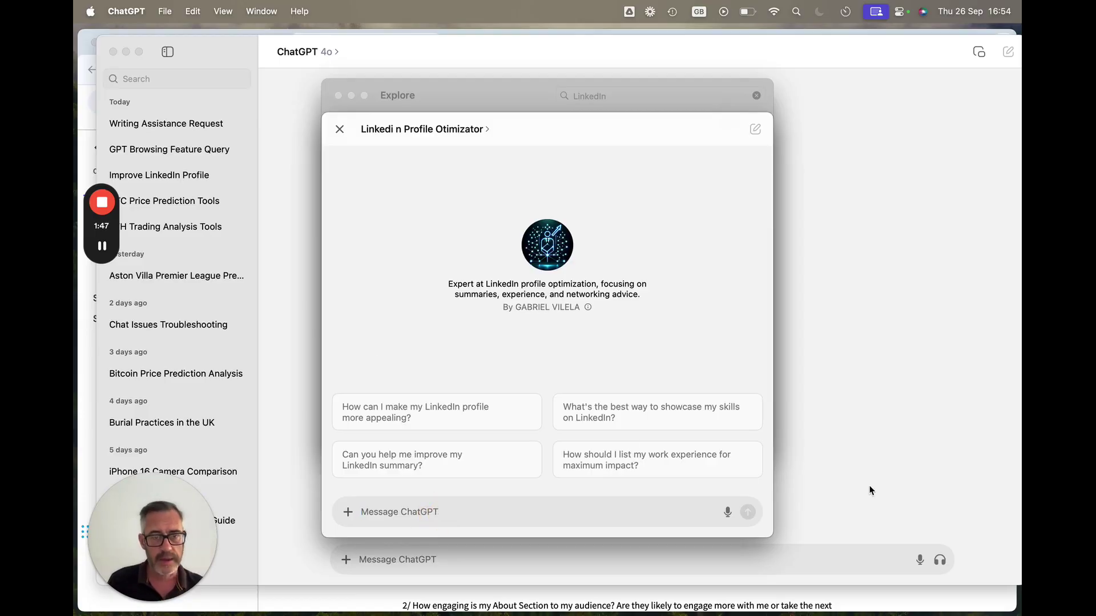
Switch to the Google Docs guide in Chrome and read through Steps 1 and 2, including the prompt template and its example.
key("super+Tab")
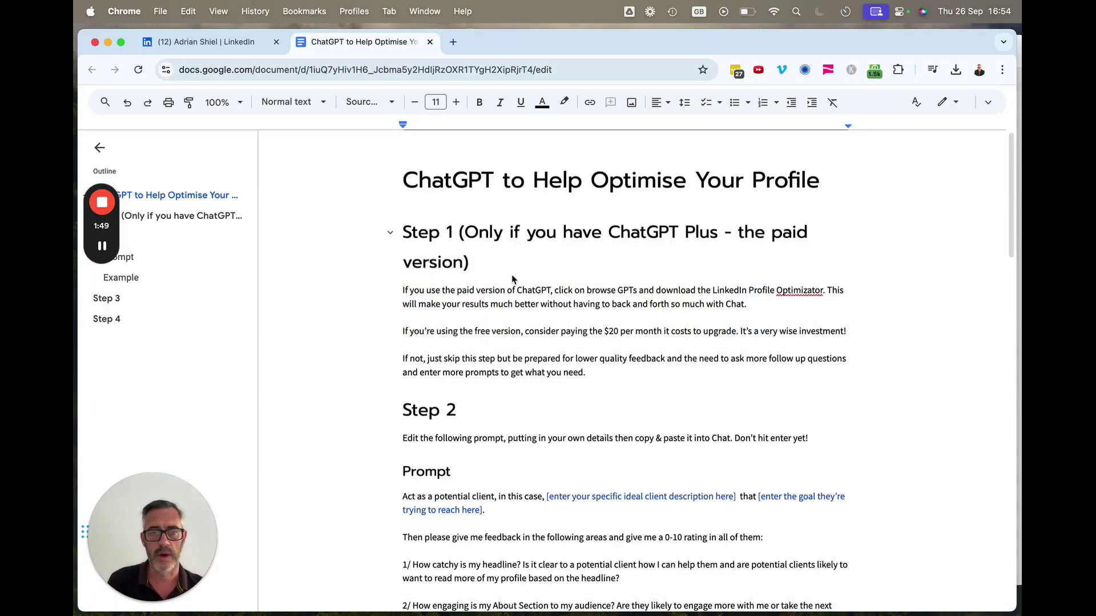
scroll(610, 424, "down", 1)
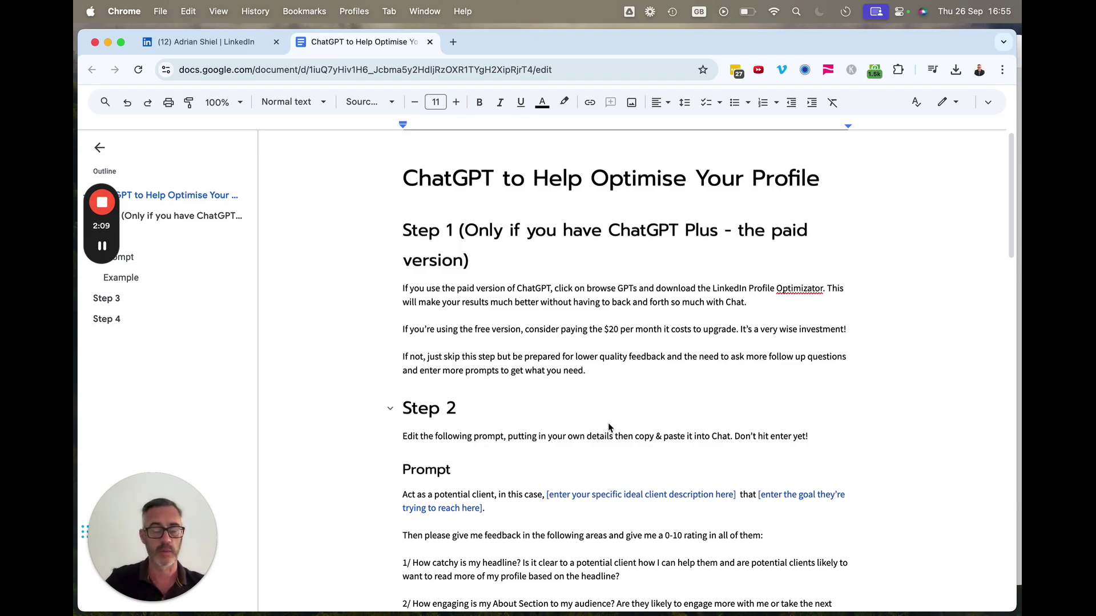
scroll(622, 440, "down", 5)
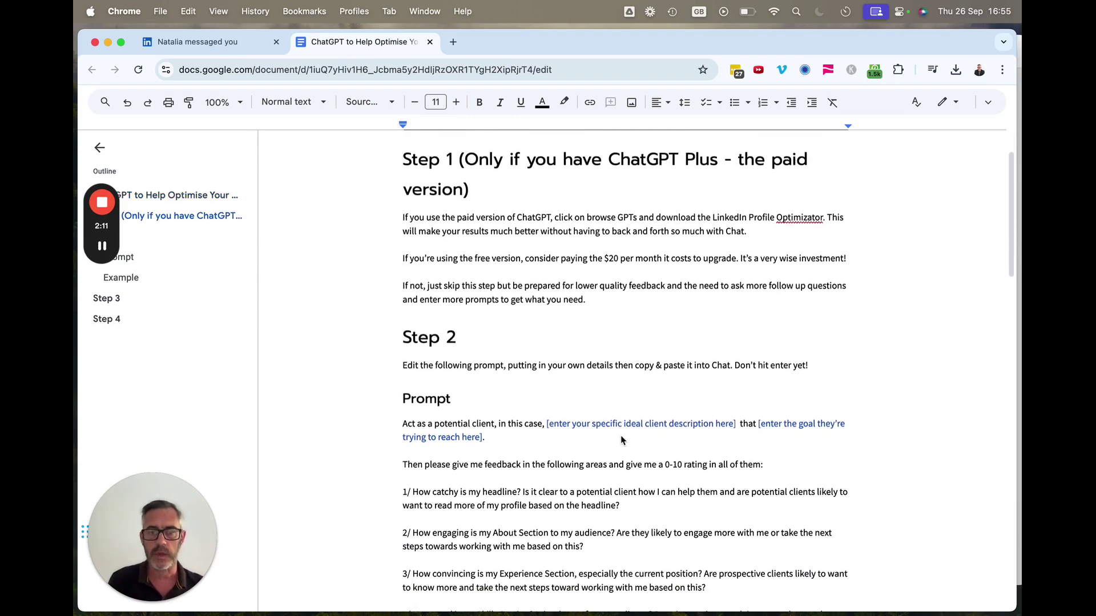
scroll(722, 494, "down", 1)
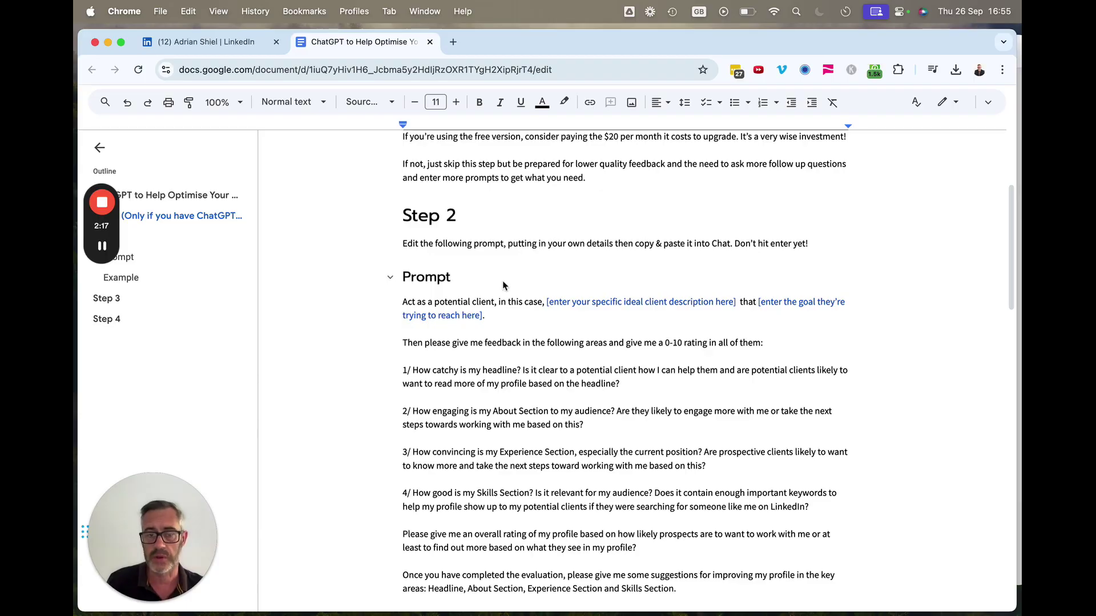
left_click(547, 303)
scroll(547, 303, "up", 1)
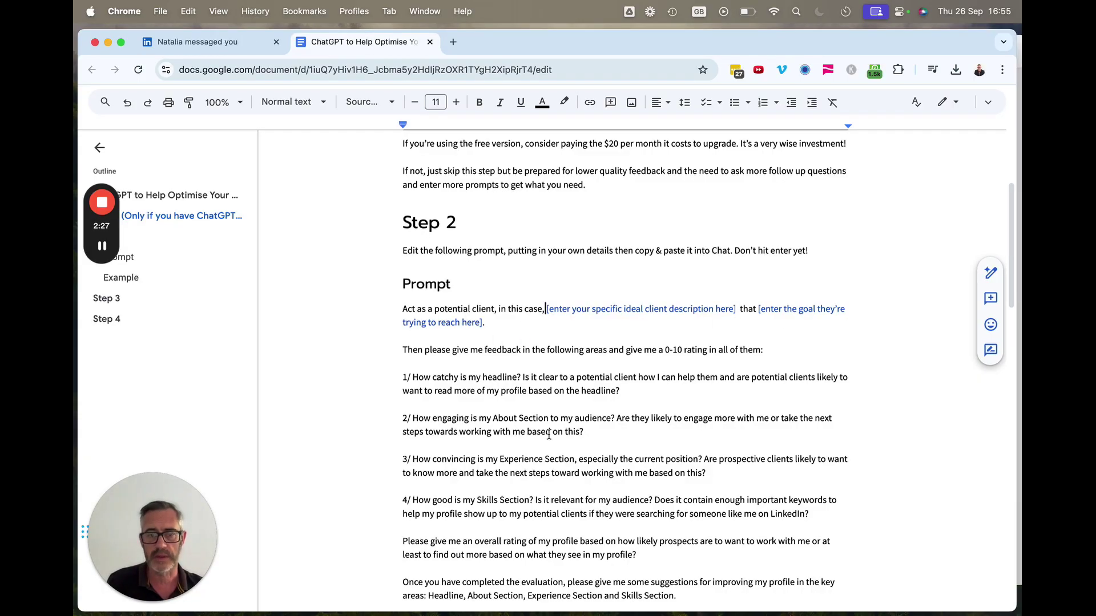
scroll(628, 256, "down", 4)
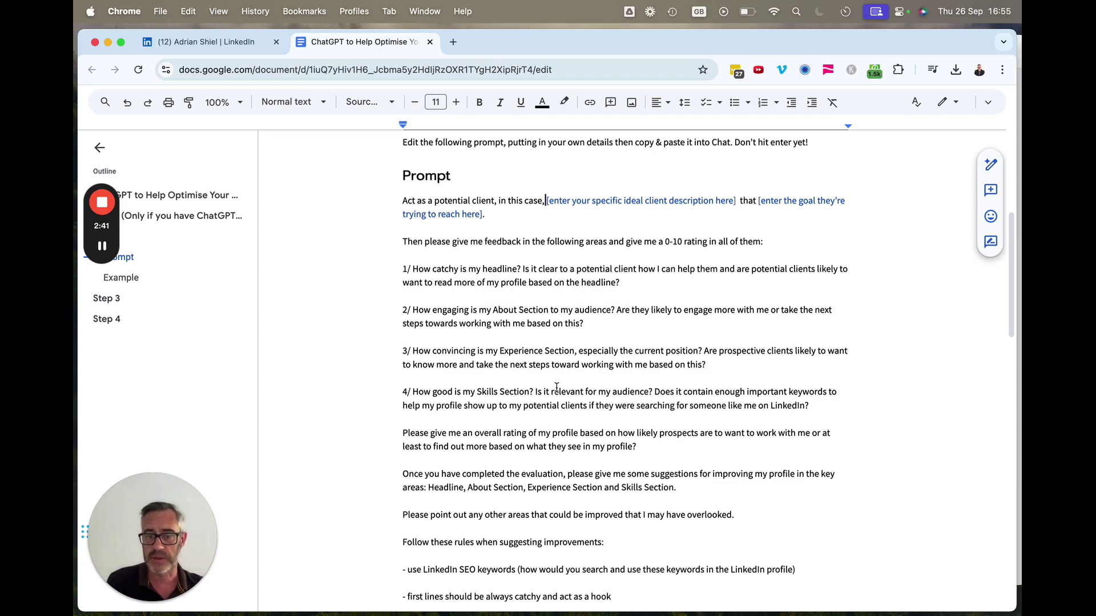
scroll(653, 413, "down", 5)
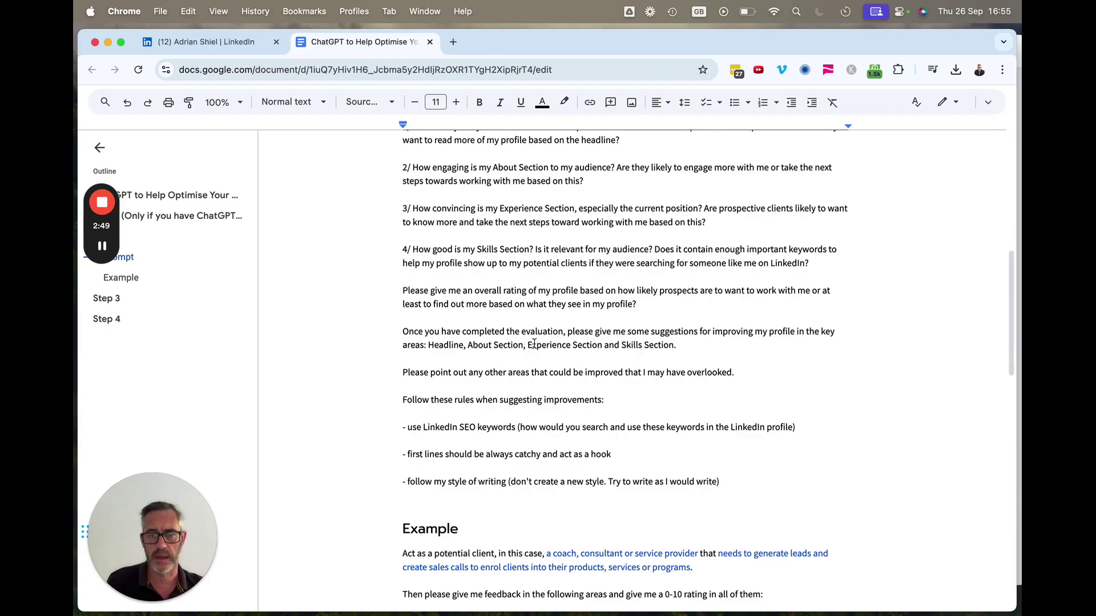
scroll(610, 347, "down", 1)
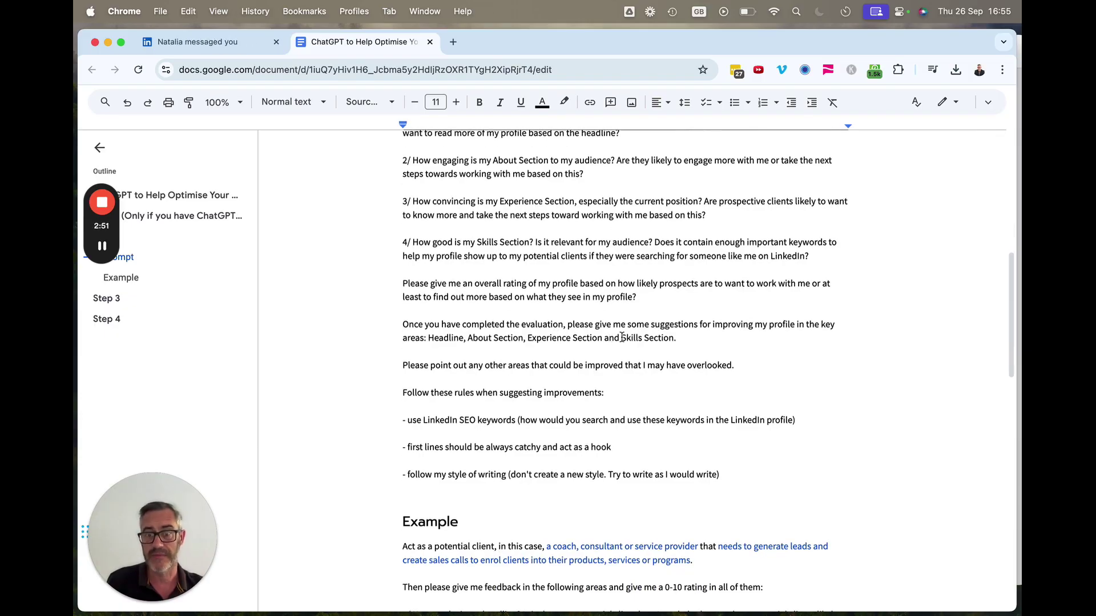
scroll(624, 339, "down", 3)
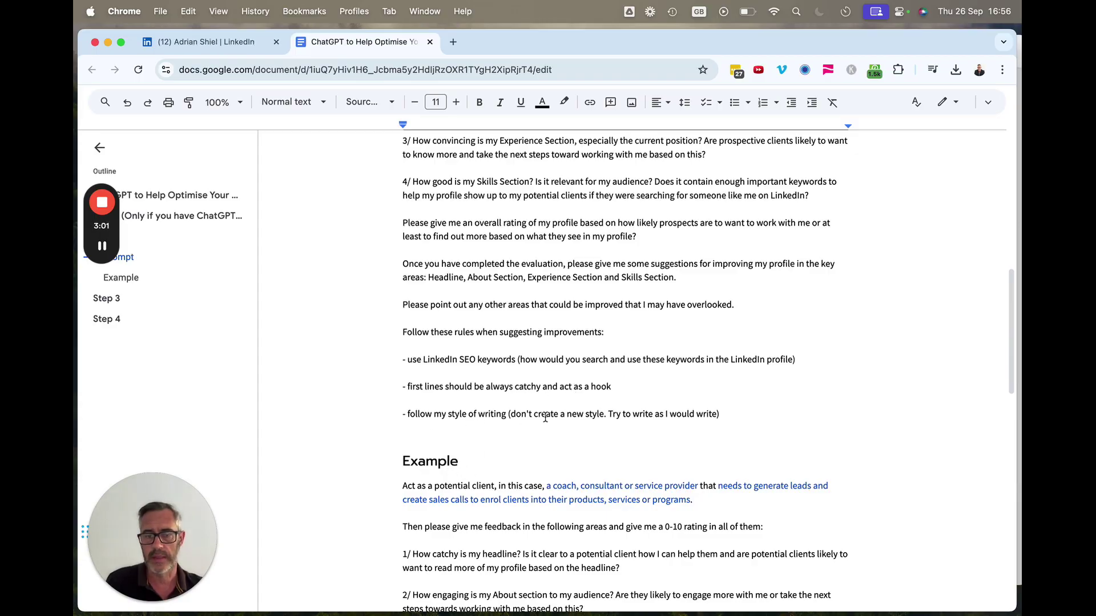
scroll(747, 410, "down", 5)
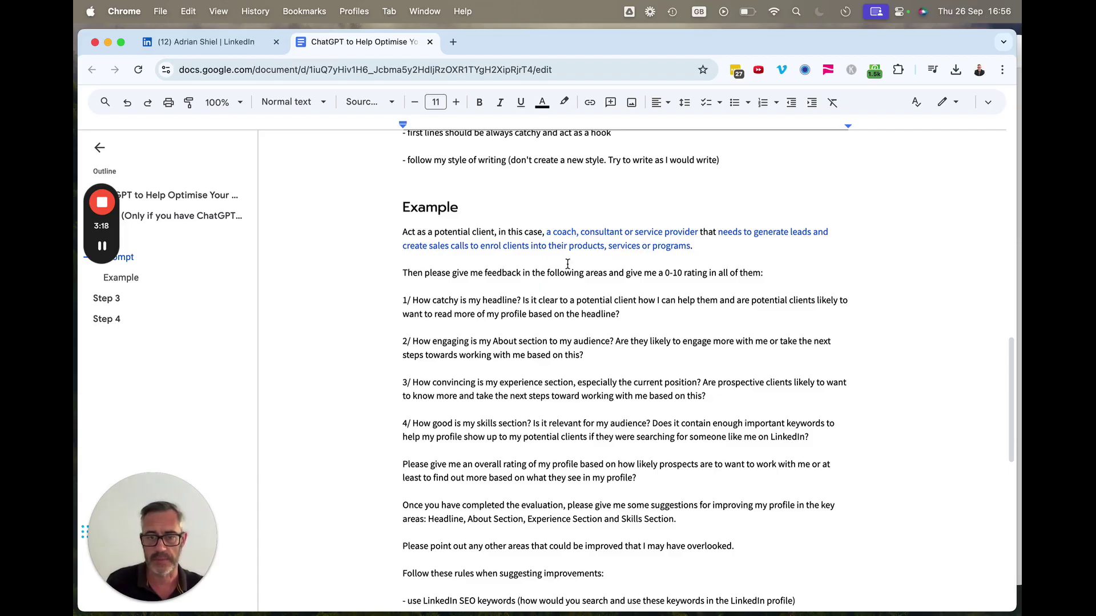
scroll(642, 374, "down", 5)
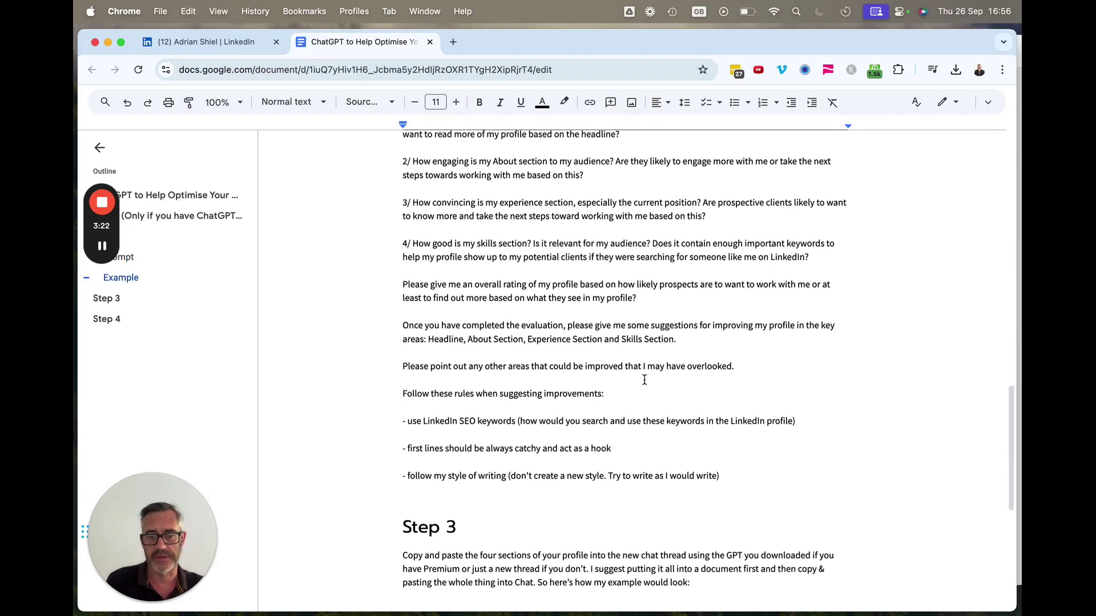
scroll(644, 380, "up", 4)
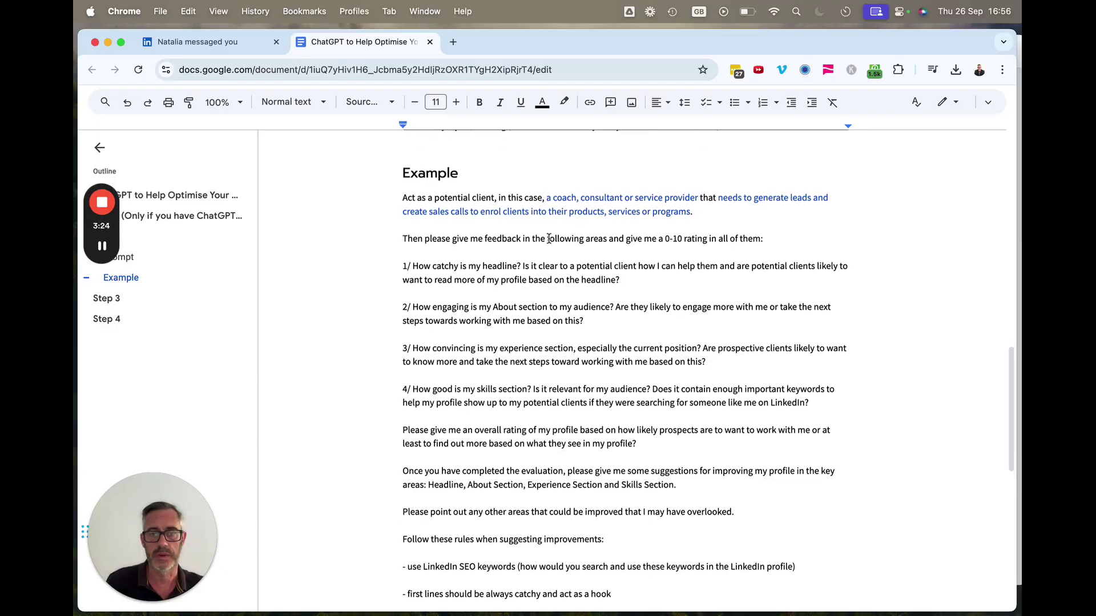
scroll(581, 373, "down", 9)
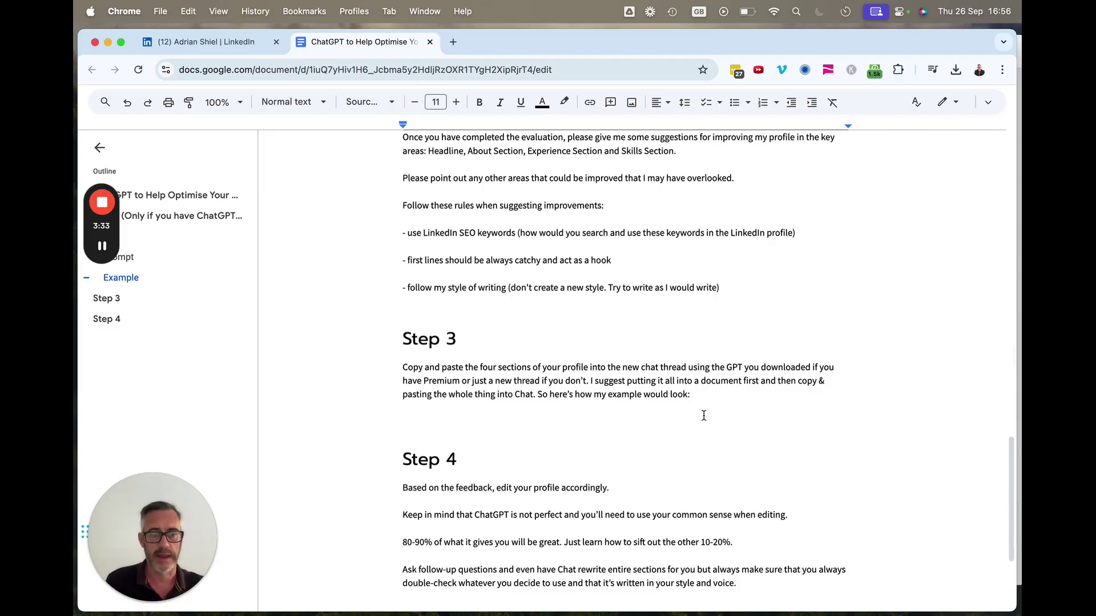
Copy the whole example prompt and paste it into the empty line under the Step 3 instructions, preceded by an opening quotation mark.
left_click(407, 420)
scroll(423, 420, "up", 7)
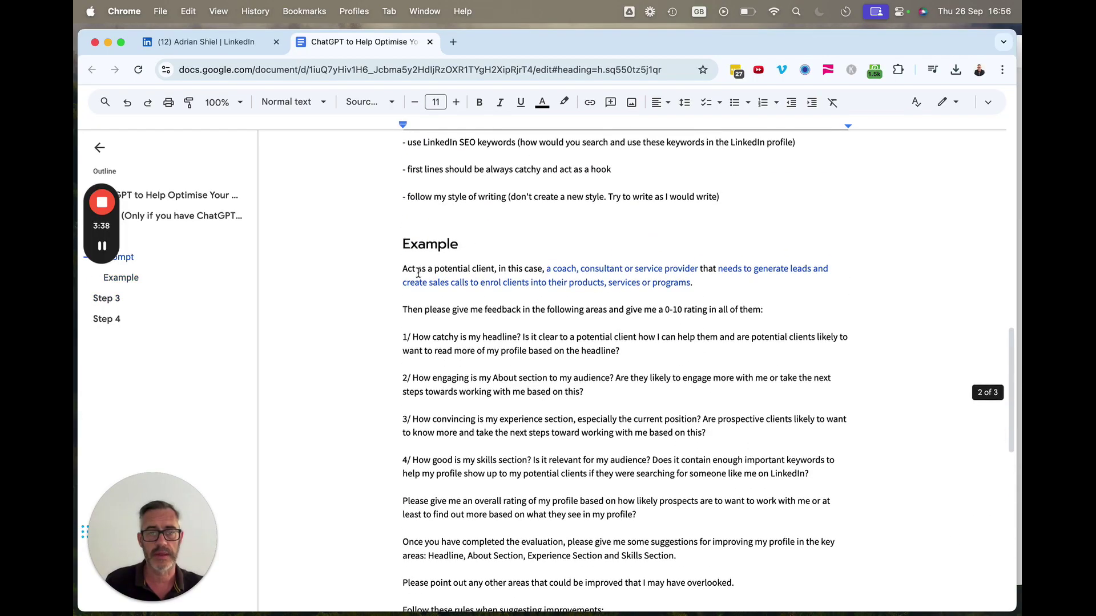
left_click_drag(403, 269, 755, 521)
scroll(759, 526, "down", 3)
scroll(757, 524, "down", 1)
scroll(671, 426, "down", 3)
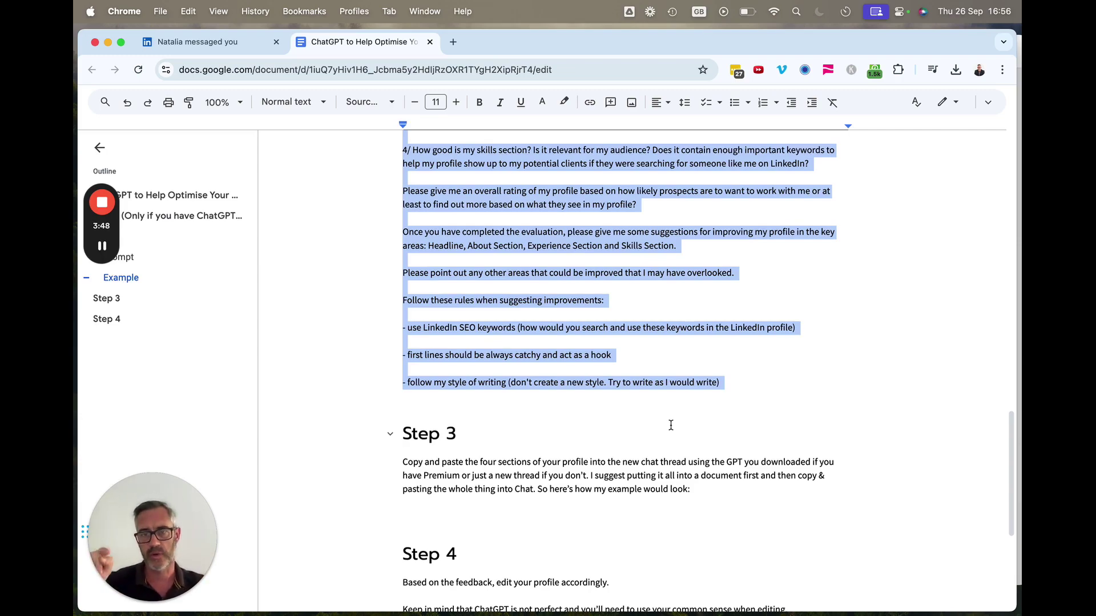
scroll(671, 426, "down", 2)
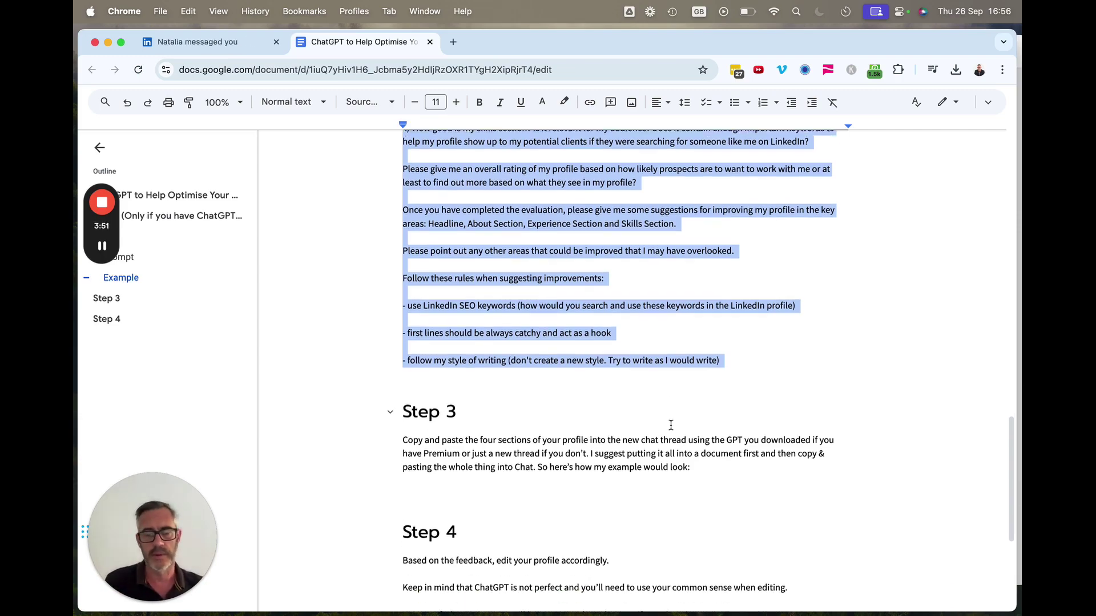
left_click(433, 477)
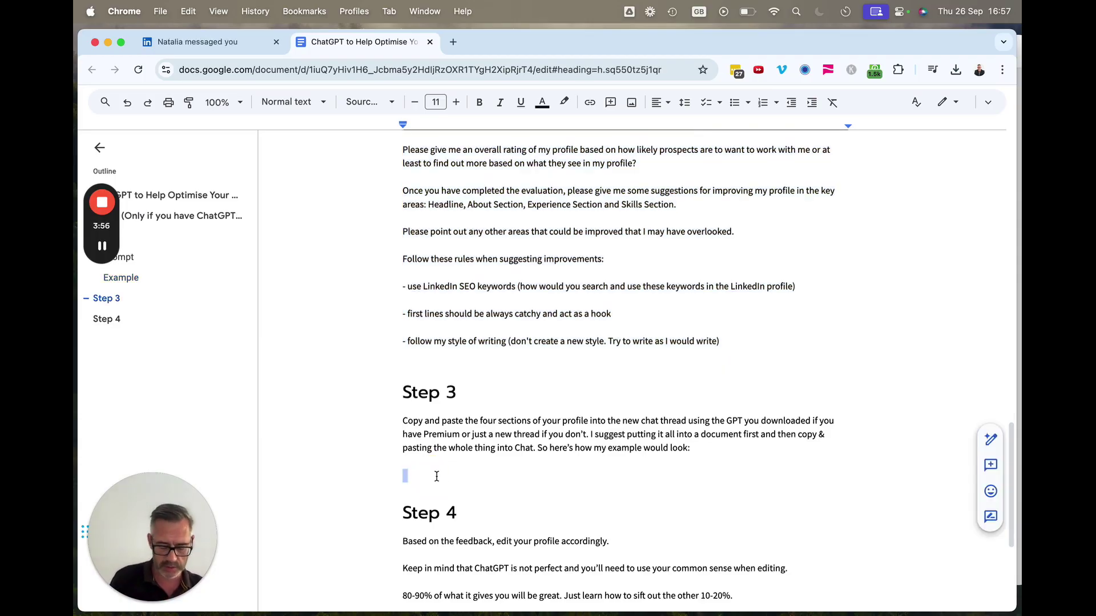
type("\"Act as a potential client, in this case, a coach, consultant or service provider that needs to generate leads and create sales calls to enrol clients into their products, services or programs.  Then please give me feedback in the following areas and give me a 0-10 rating in all of them:  1/ How catchy is my headline? Is it clear to a potential client how I can help them and are potential clients likely to want to read more of my profile based on the headline?  2/ How engaging is my About section to my audience? Are they likely to engage more with me or take the next steps towards working with me based on this?  3/ How convincing is my experience section, especially the current position? Are prospective clients likely to want to know more and take the next steps toward working with me based on this?  4/ How good is my skills section? Is it relevant for my audience? Does it contain enough important keywords to help my profile show up to my potential clients if they were searching for someone like me on LinkedIn?  Please give me an overall rating of my profile based on how likely prospects are to want to work with me or at least to find out more based on what they see in my profile?  Once you have completed the evaluation, please give me some suggestions for improving my profile in the key areas: Headline, About Section, Experience Section and Skills Section.  Please point out any other areas that could be improved that I may have overlooked.  Follow these rules when suggesting improvements:  - use LinkedIn SEO keywords (how would you search and use these keywords in the LinkedIn profile)  - first lines should be always catchy and act as a hook  - follow my style of writing (don't create a new style. Try to write as I would write)")
scroll(324, 429, "up", 2)
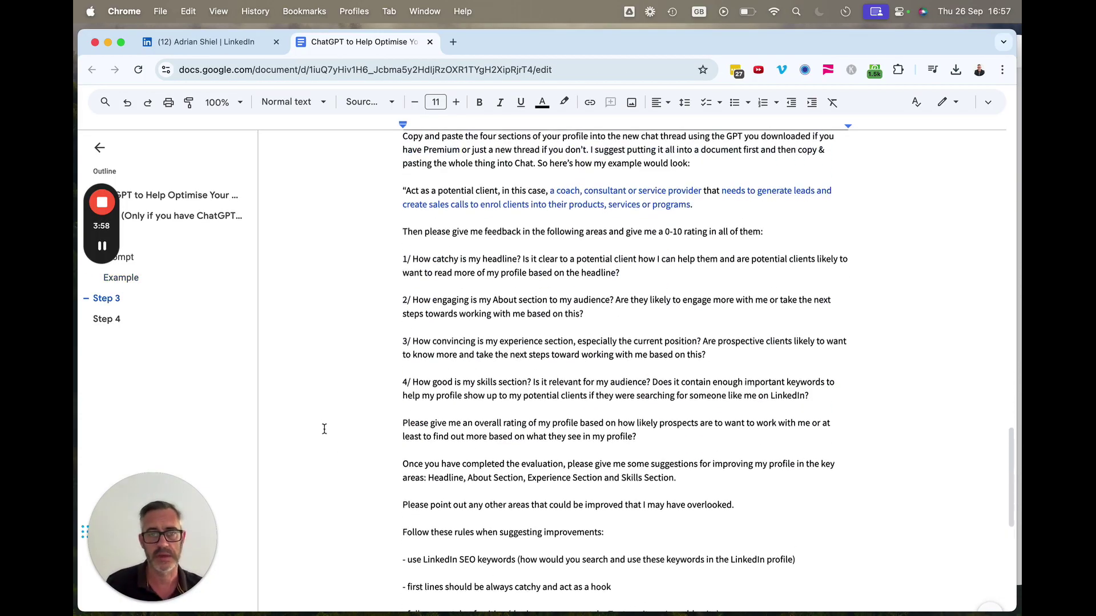
Add the line "Here's my headline:" after the pasted prompt, followed by a new line.
scroll(626, 436, "down", 5)
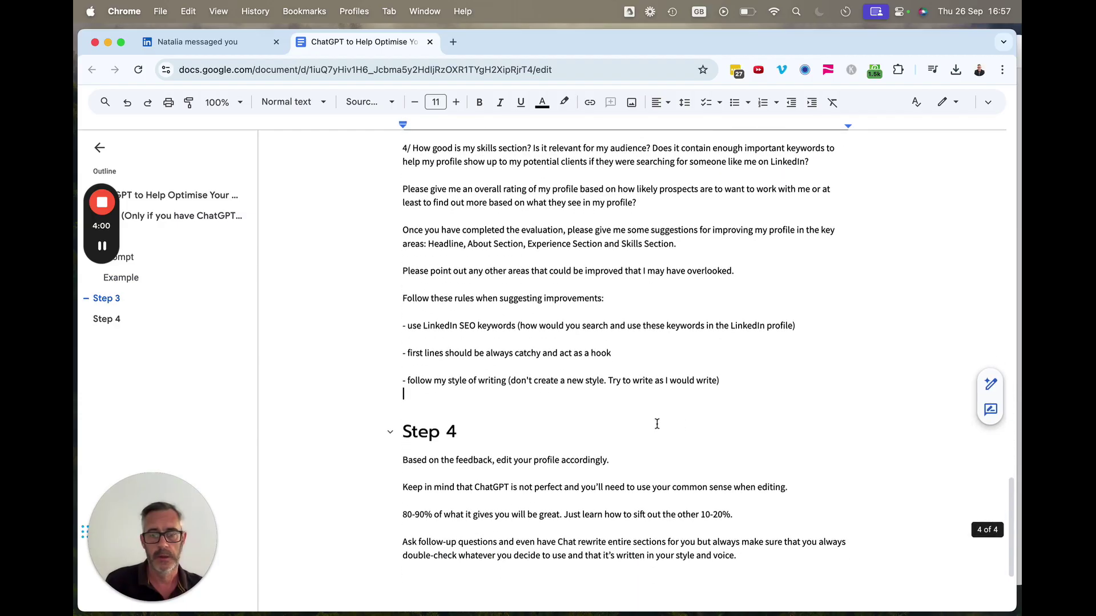
key("Return")
type("Here's my hea")
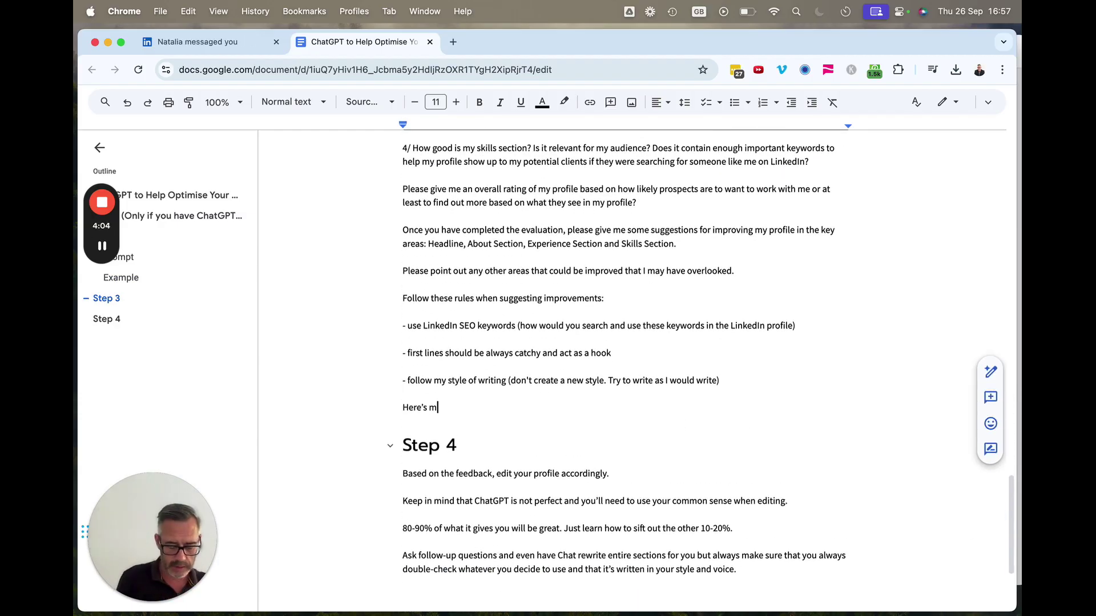
type("dline")
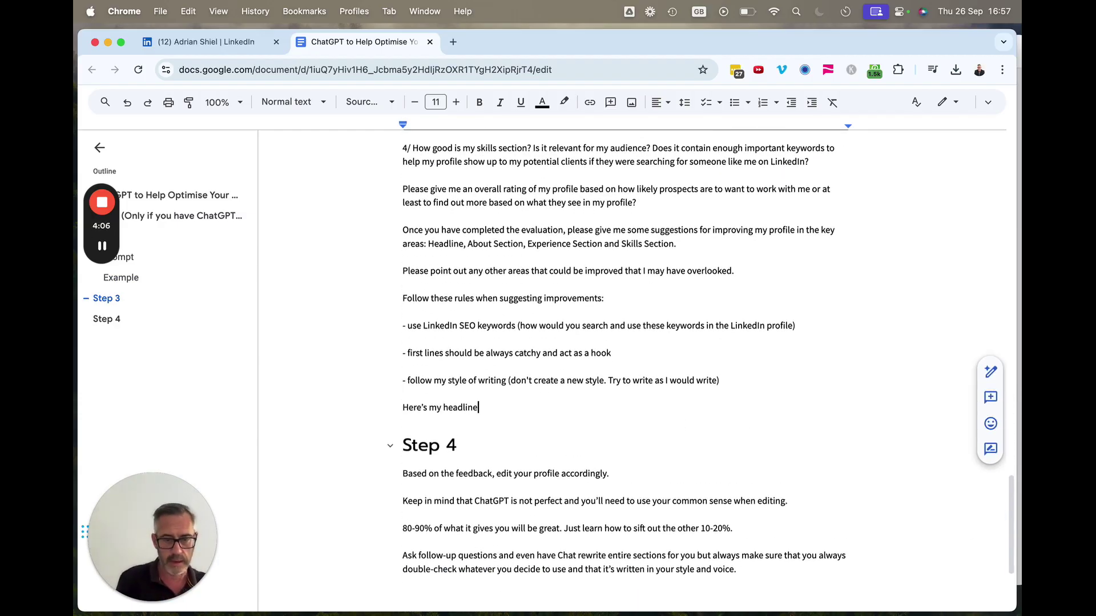
type(":")
key("Return")
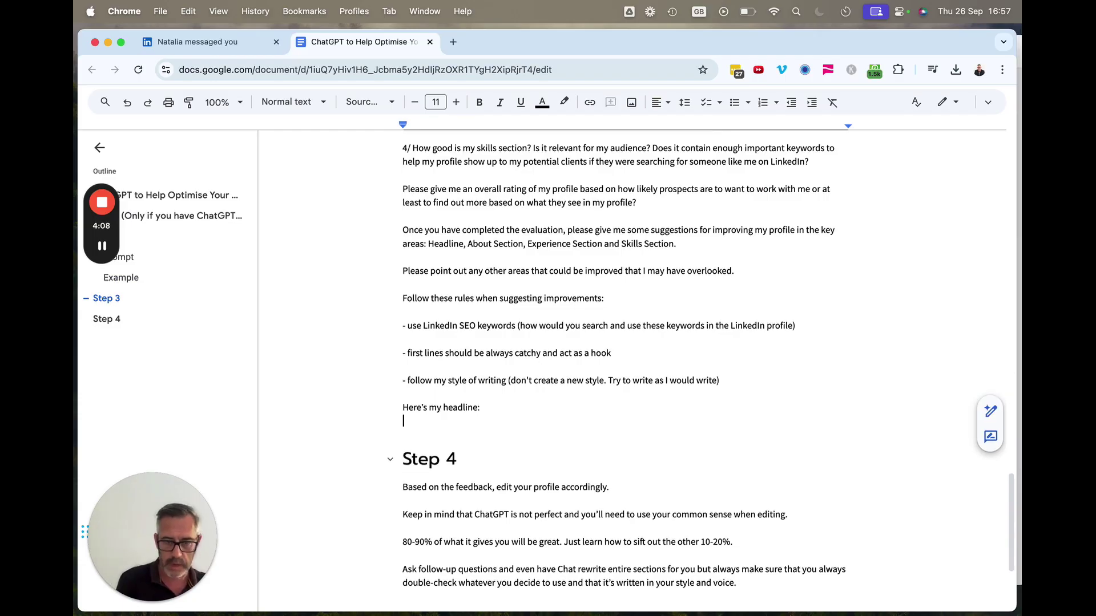
Copy the full headline text from the top of the LinkedIn profile page.
key("super+Tab")
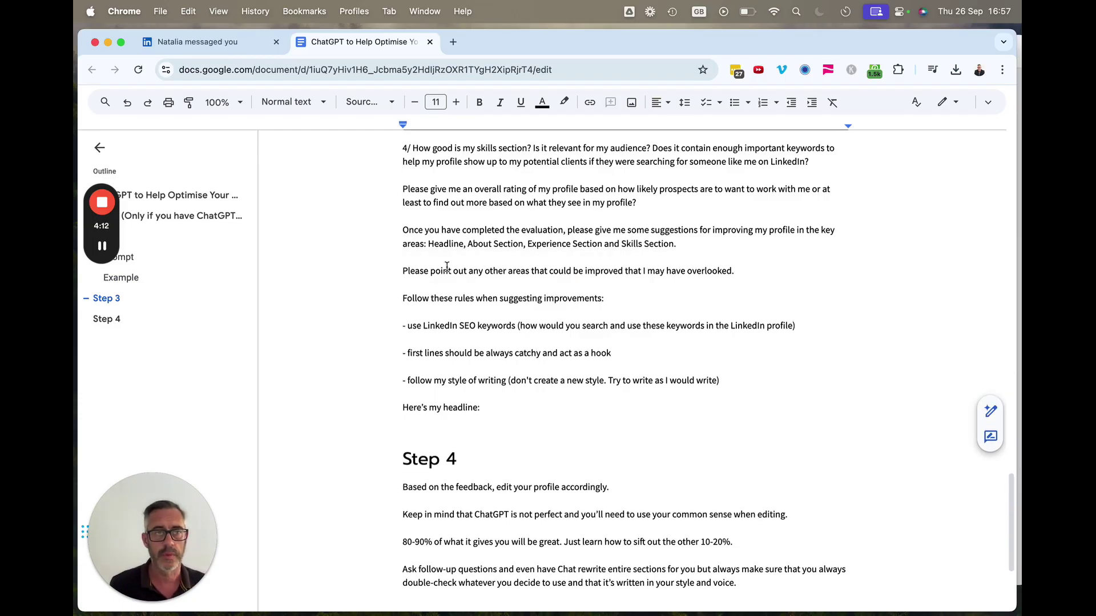
left_click(220, 44)
scroll(422, 262, "up", 5)
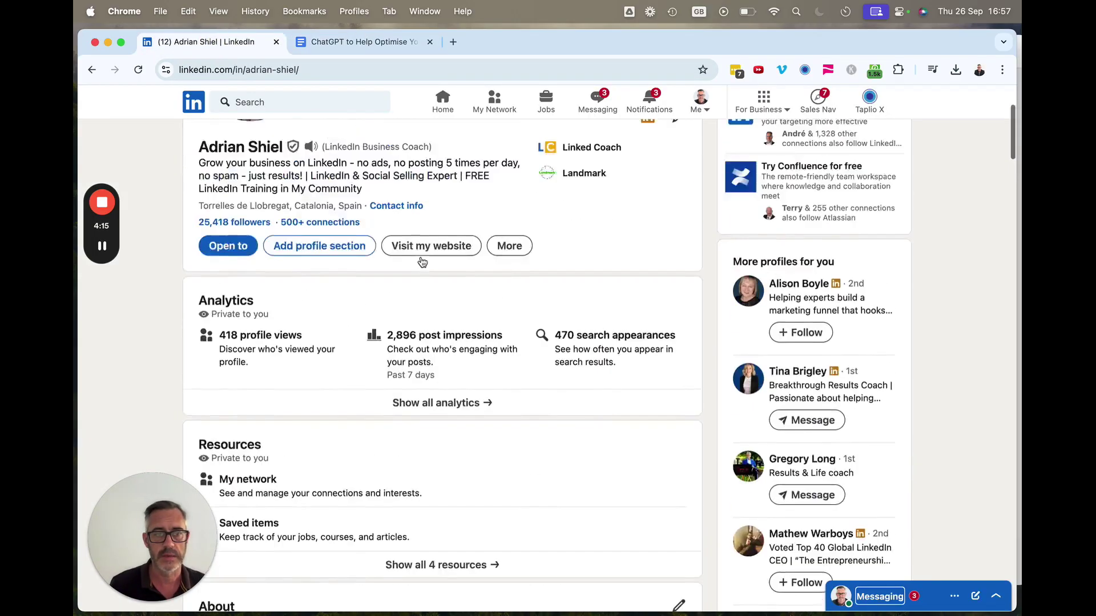
scroll(423, 263, "up", 3)
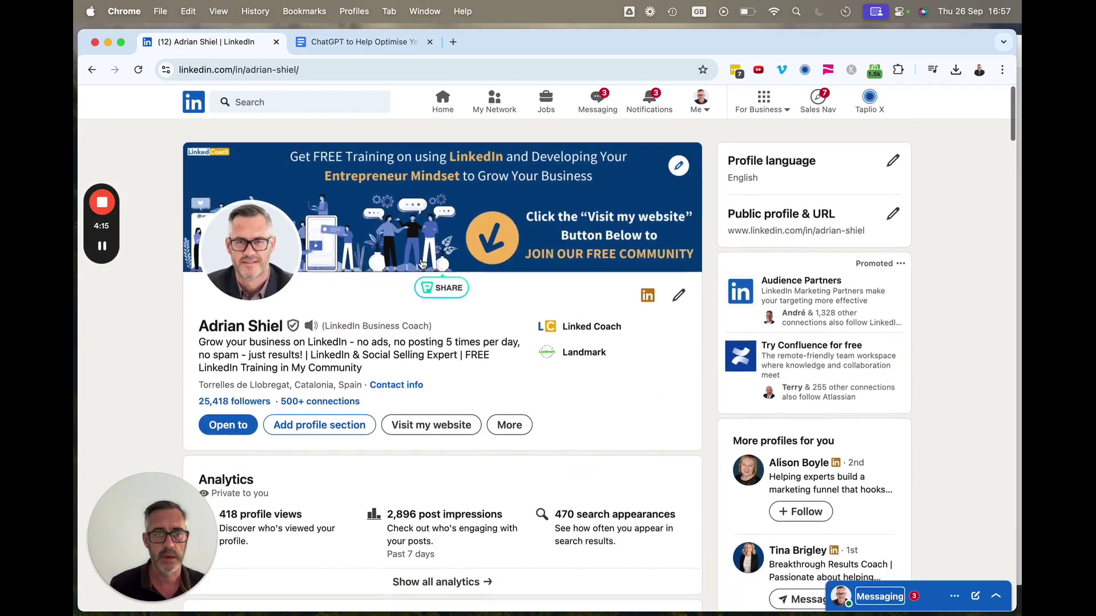
left_click_drag(199, 333, 374, 365)
key("super+c")
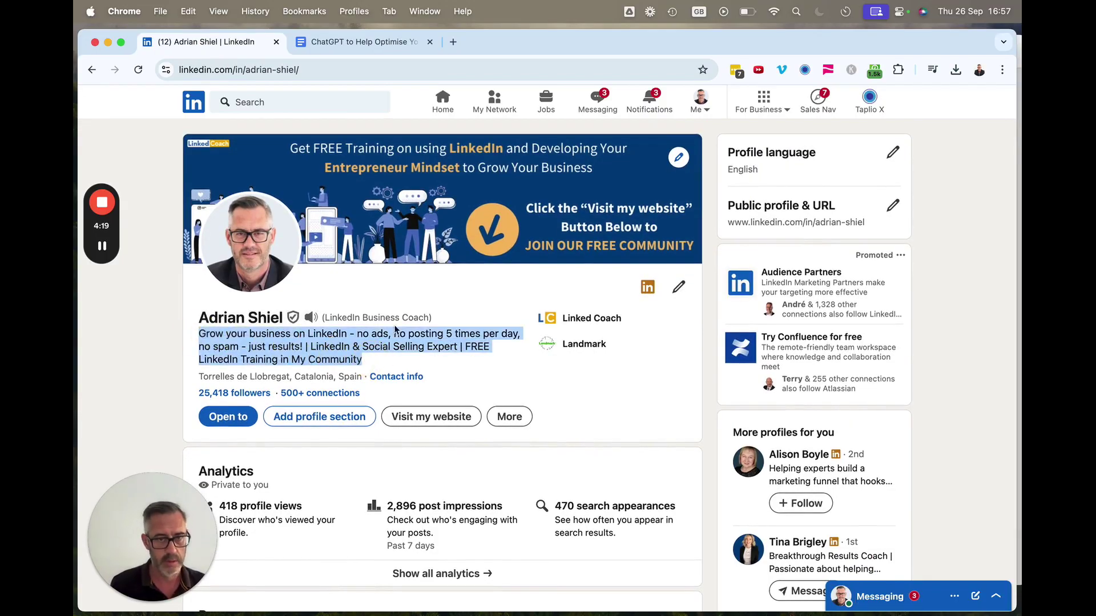
Paste the headline without source formatting under "Here's my headline:" in the guide and leave a blank line after it.
left_click(400, 41)
key("super+v")
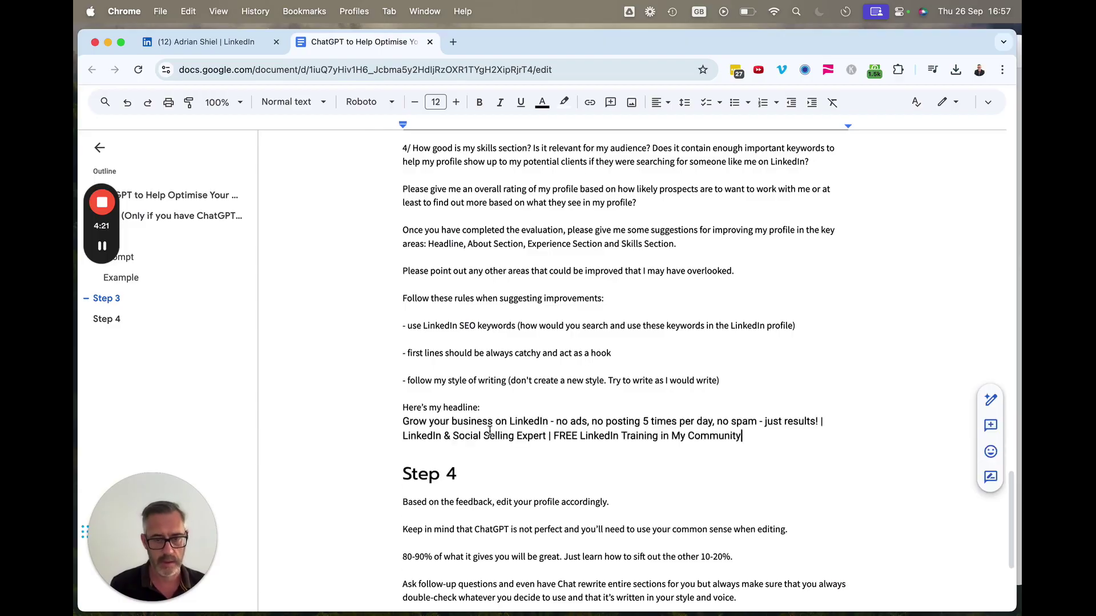
key("super+z")
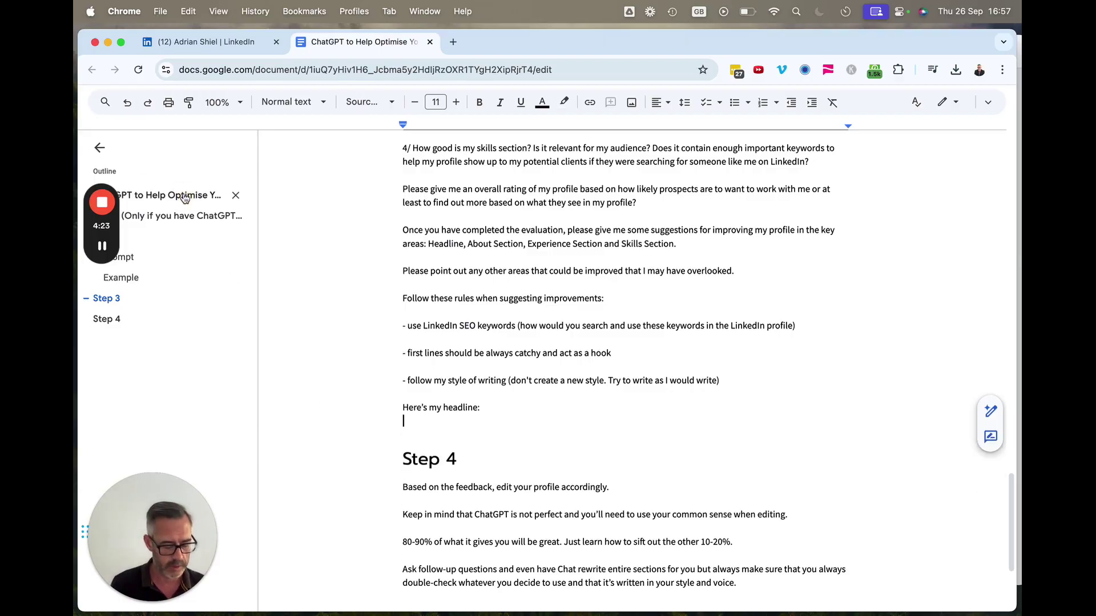
key("super+shift+v")
key("Return")
key("Return")
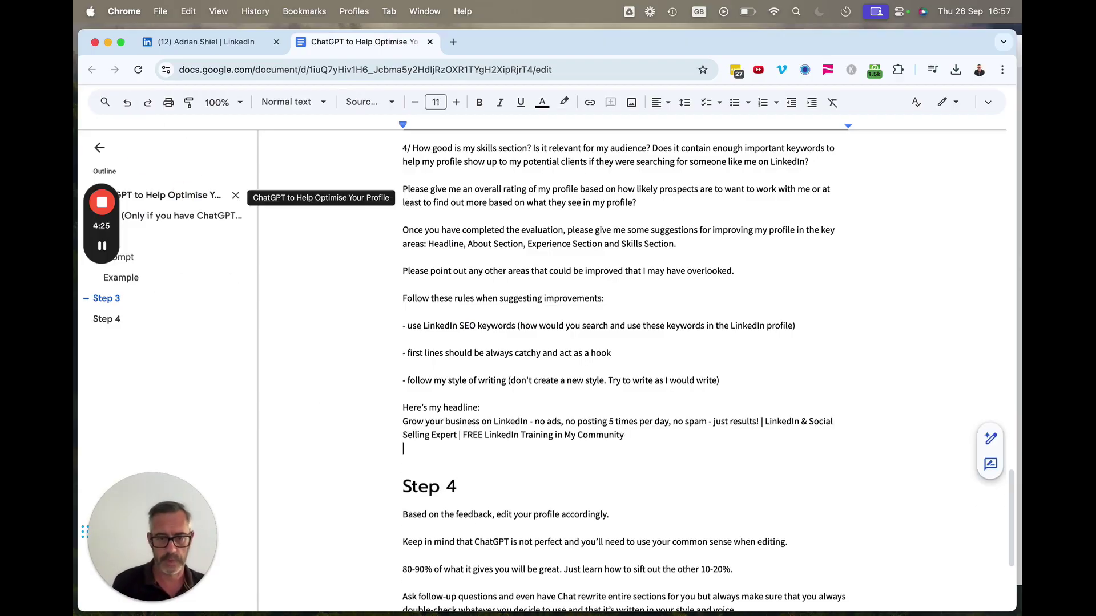
Add the line "Here's my About Section:" below the pasted headline, followed by a new line.
type("Here")
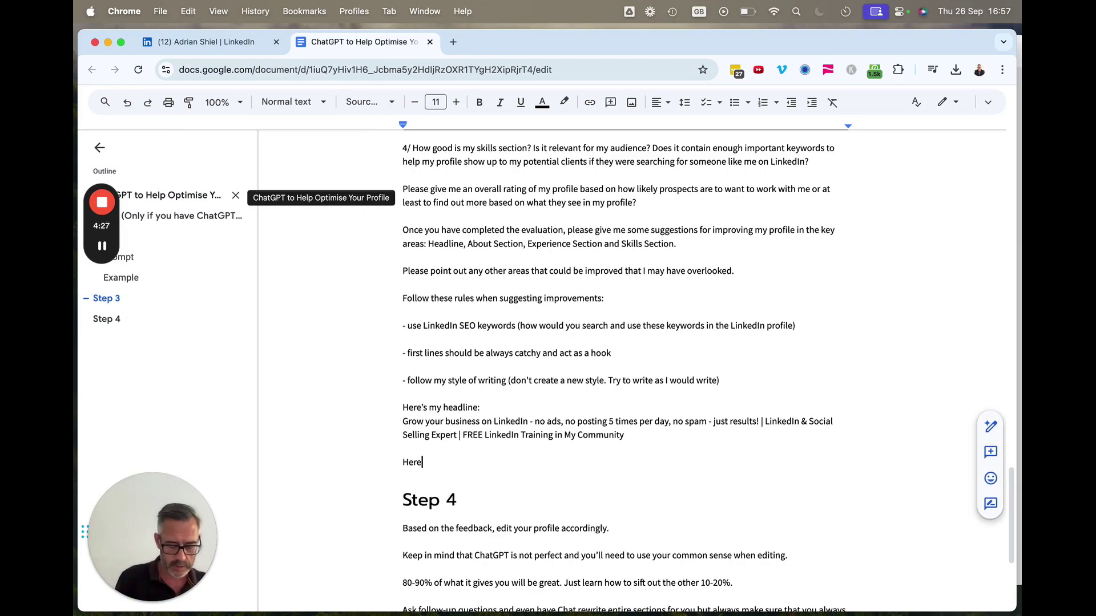
type("’s my")
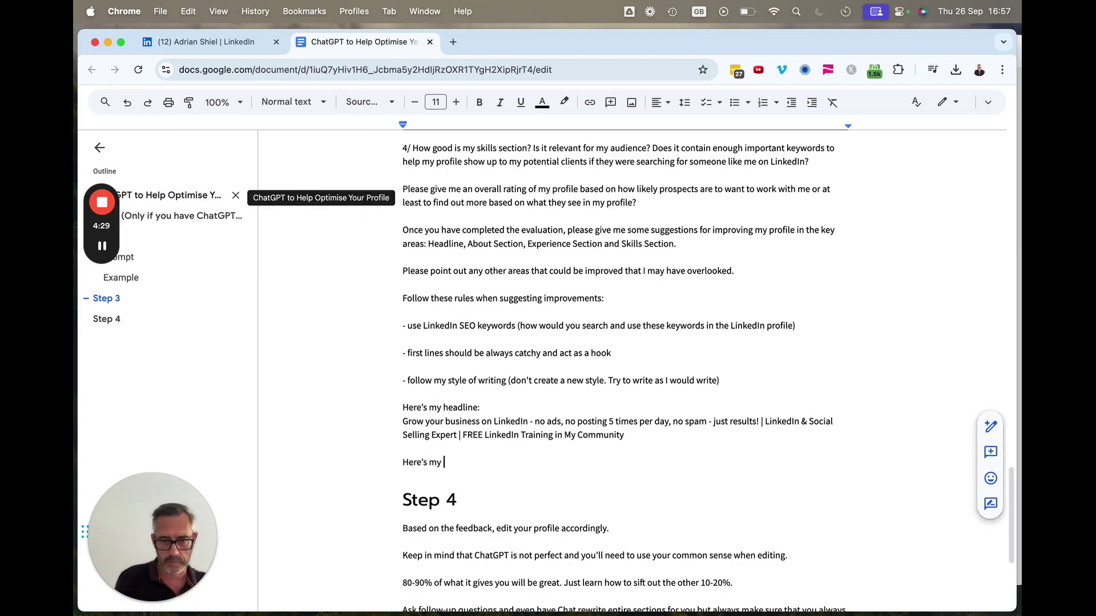
type(" About ")
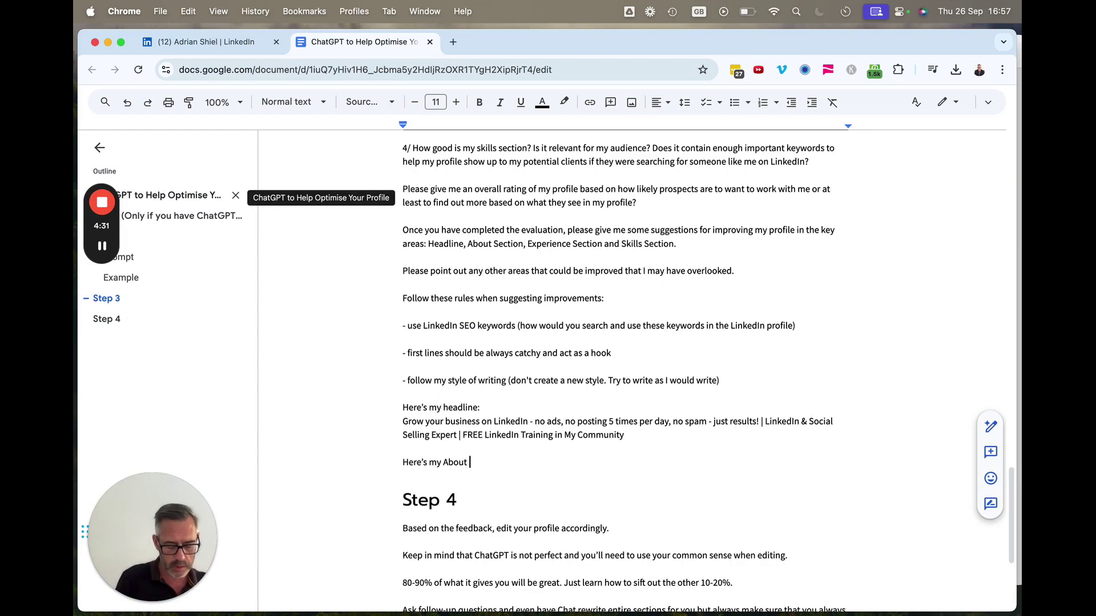
type("Section")
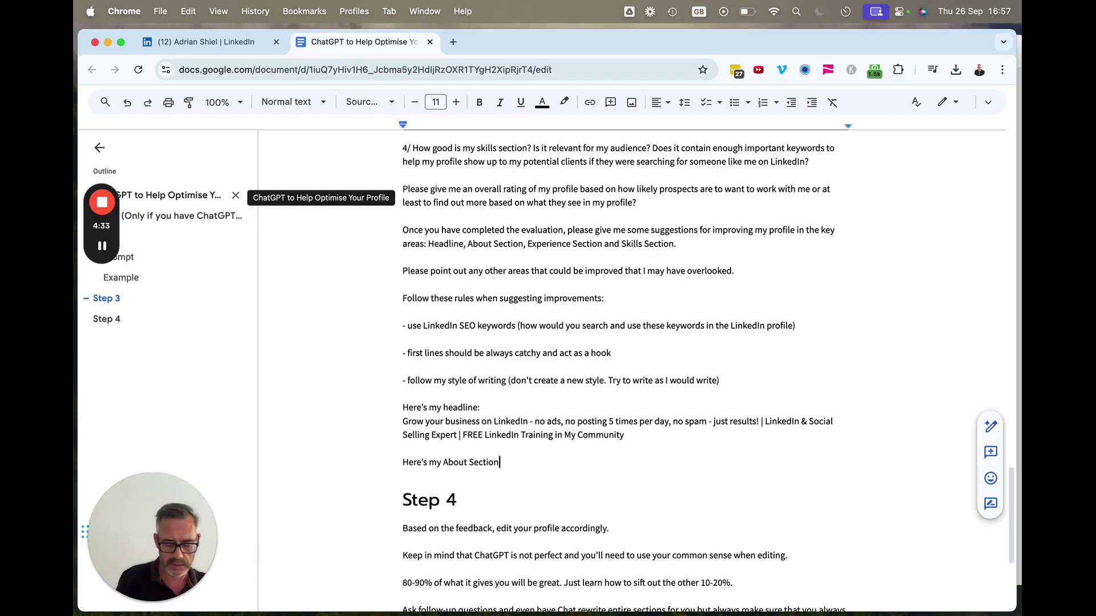
type(":")
key("Return")
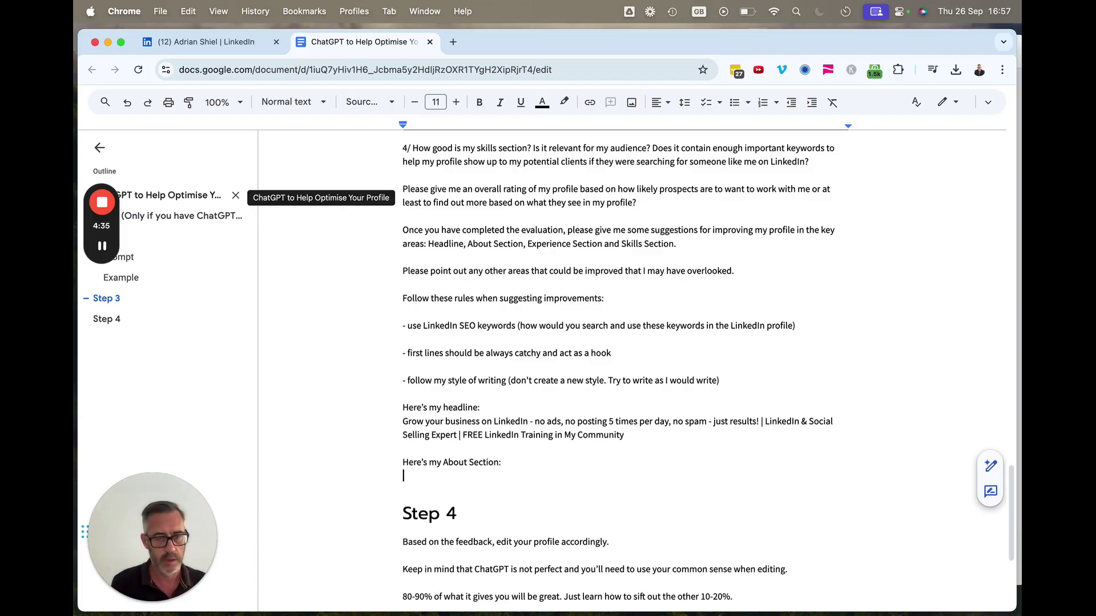
Expand the About section on the LinkedIn profile page and copy its full text.
key("super+Tab")
key("super+Tab")
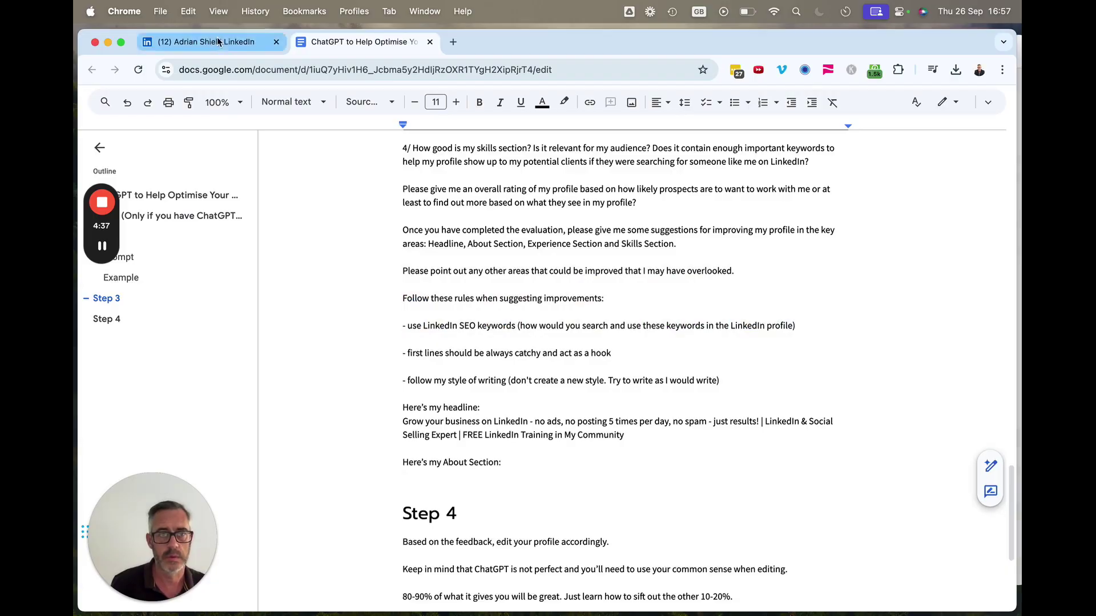
left_click(217, 42)
scroll(434, 430, "down", 10)
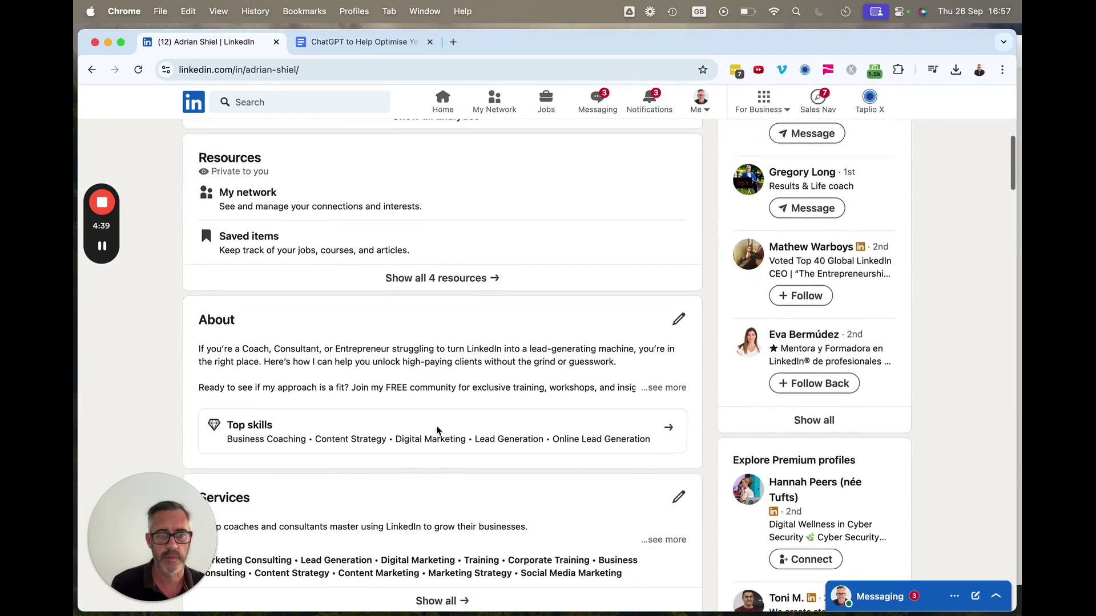
left_click(663, 375)
scroll(664, 374, "down", 3)
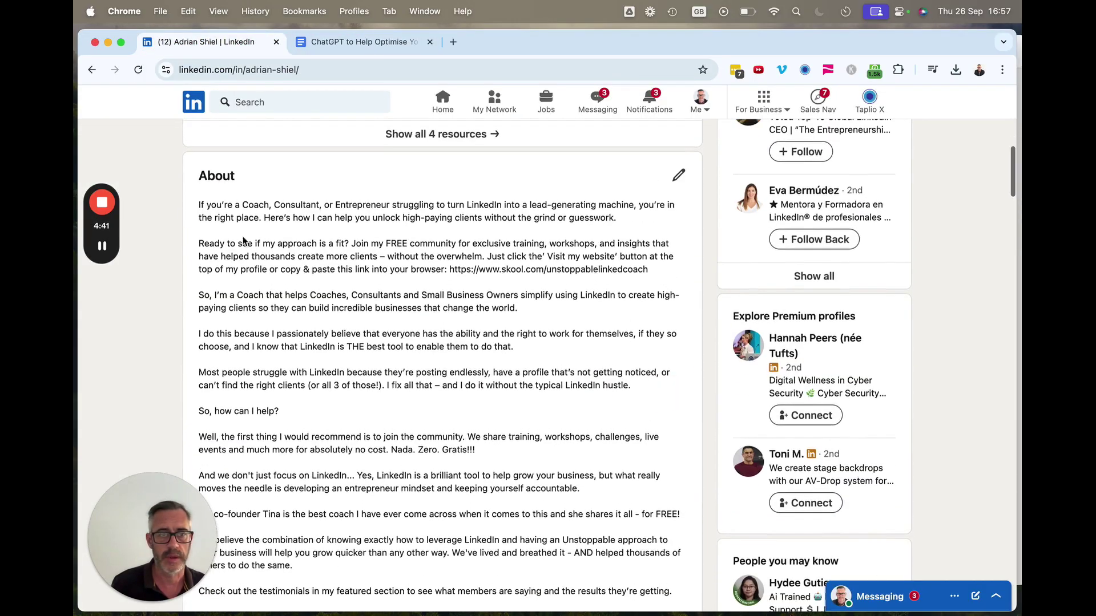
left_click_drag(199, 204, 392, 568)
key("super+c")
Paste the About text under "Here's my About Section:" in the guide document and leave a blank line after it.
left_click(338, 43)
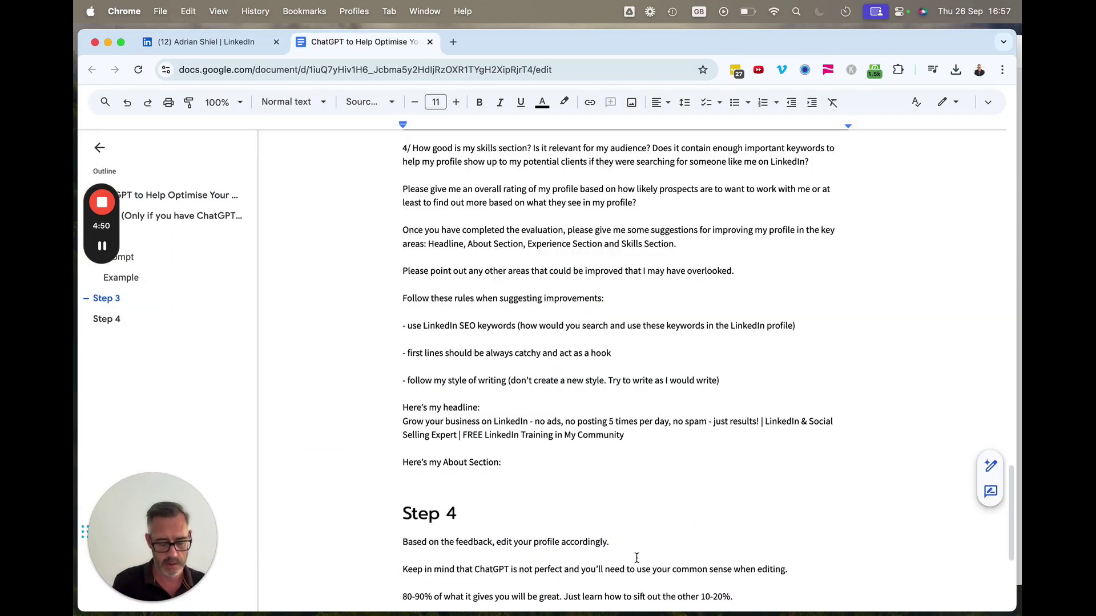
key("super+v")
scroll(636, 554, "down", 3)
key("Return")
key("Return")
Add the line "Here's my Experience:" below the pasted About text, followed by a new line.
type("Here's my ")
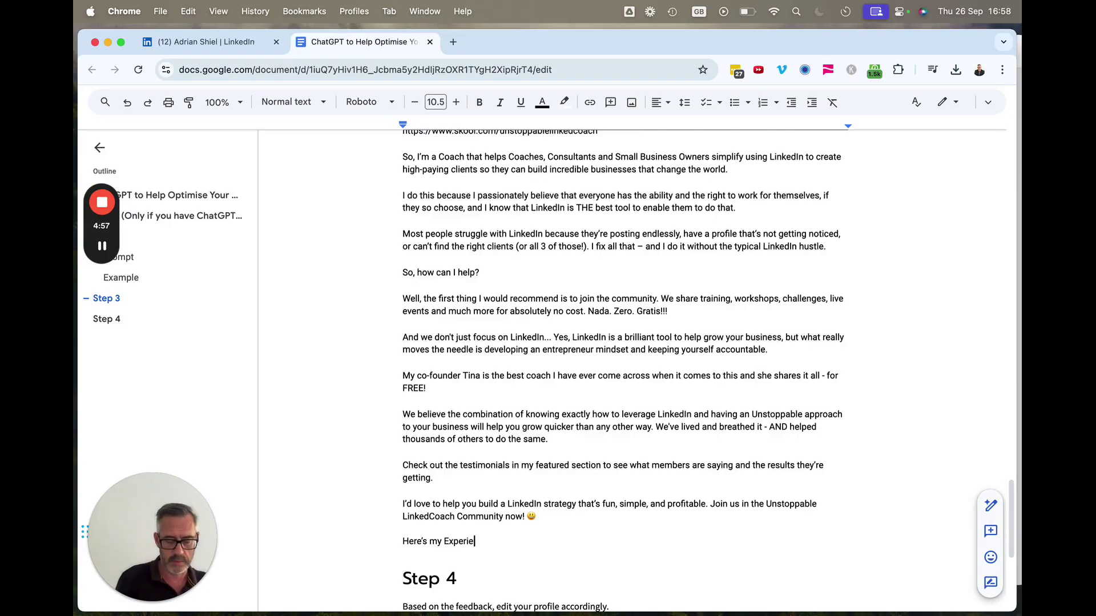
type("Experience:")
key("Return")
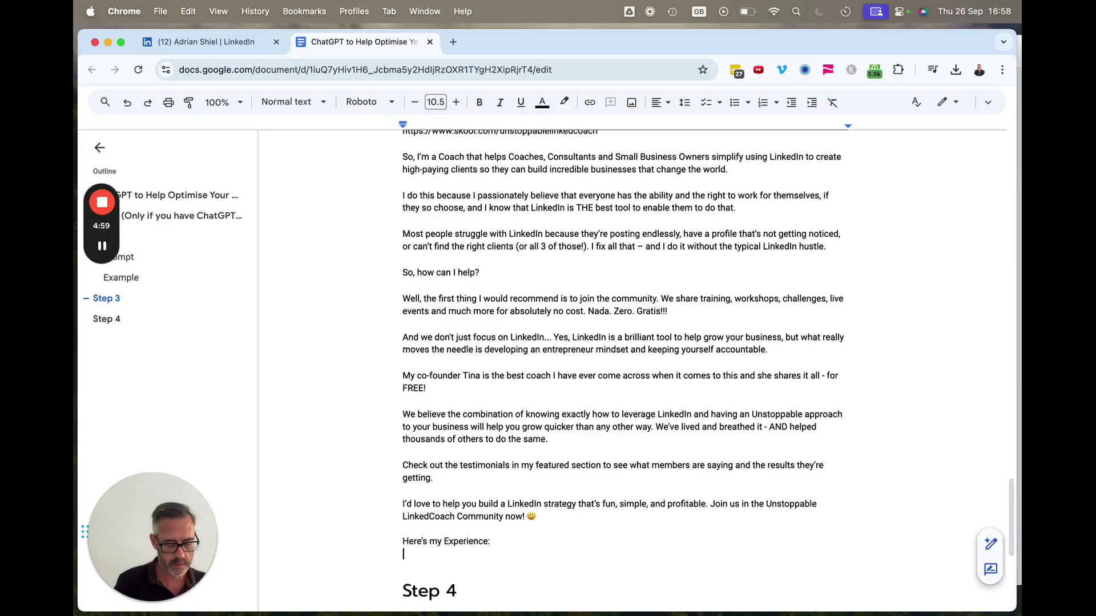
Copy the full description of the current LinkedIn Business Coach position from the profile's Experience section.
left_click(200, 41)
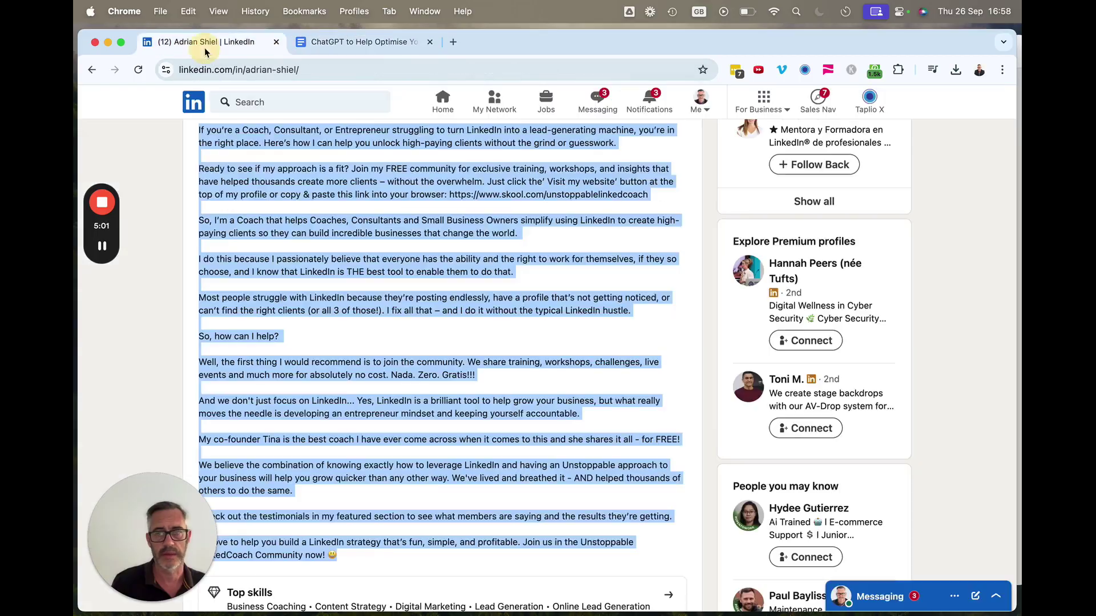
scroll(558, 415, "down", 12)
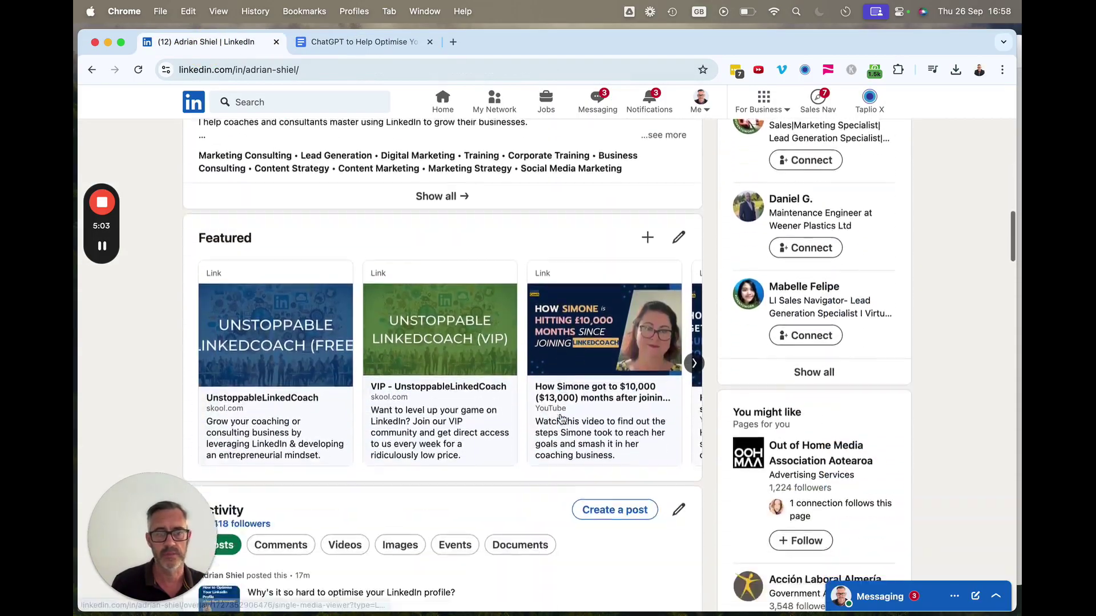
scroll(562, 420, "down", 10)
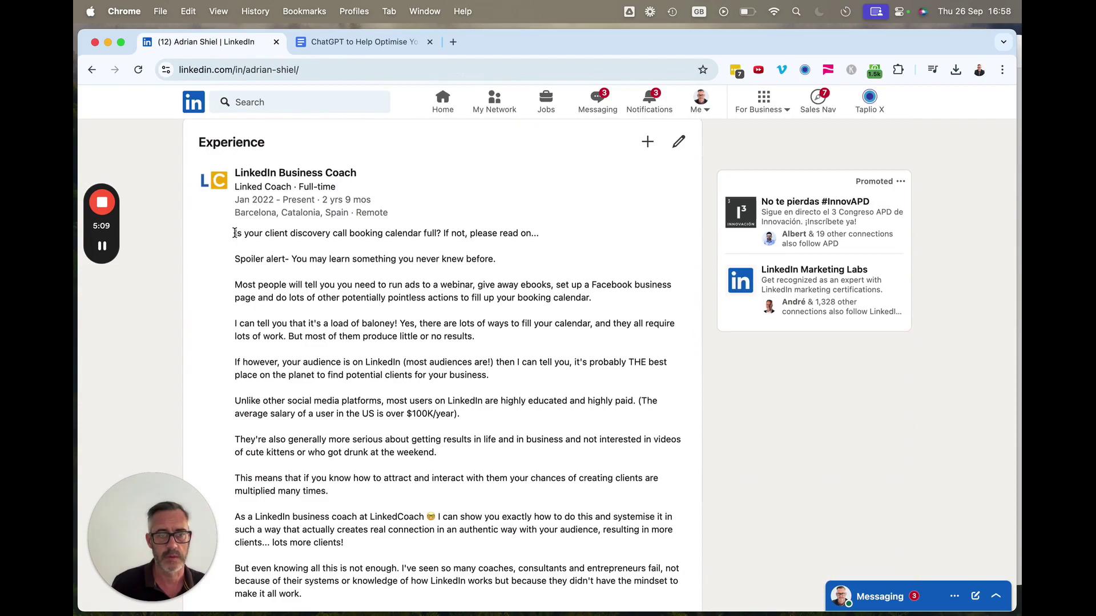
left_click_drag(235, 233, 481, 466)
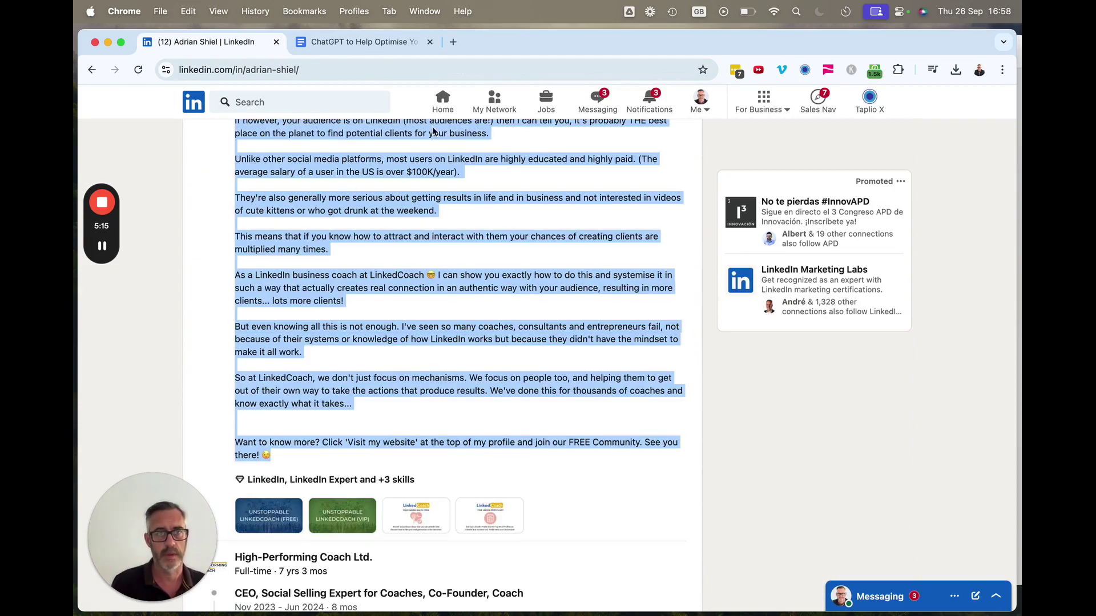
Paste the position description under "Here's my Experience:" in the guide and add the line "Here are my Skills:" below it.
left_click(360, 41)
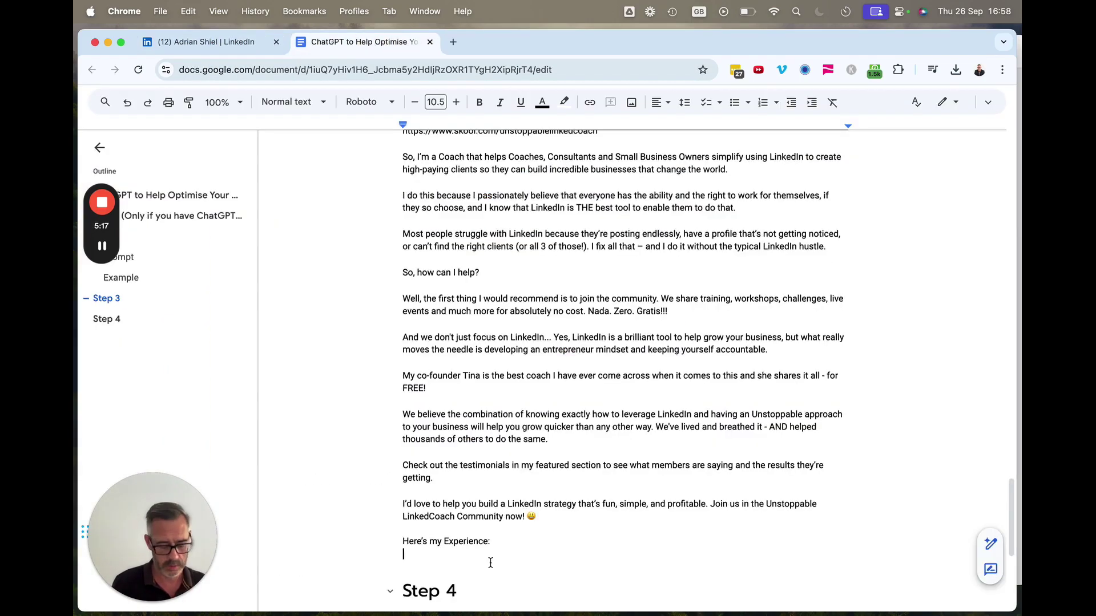
key("super+v")
scroll(547, 522, "down", 3)
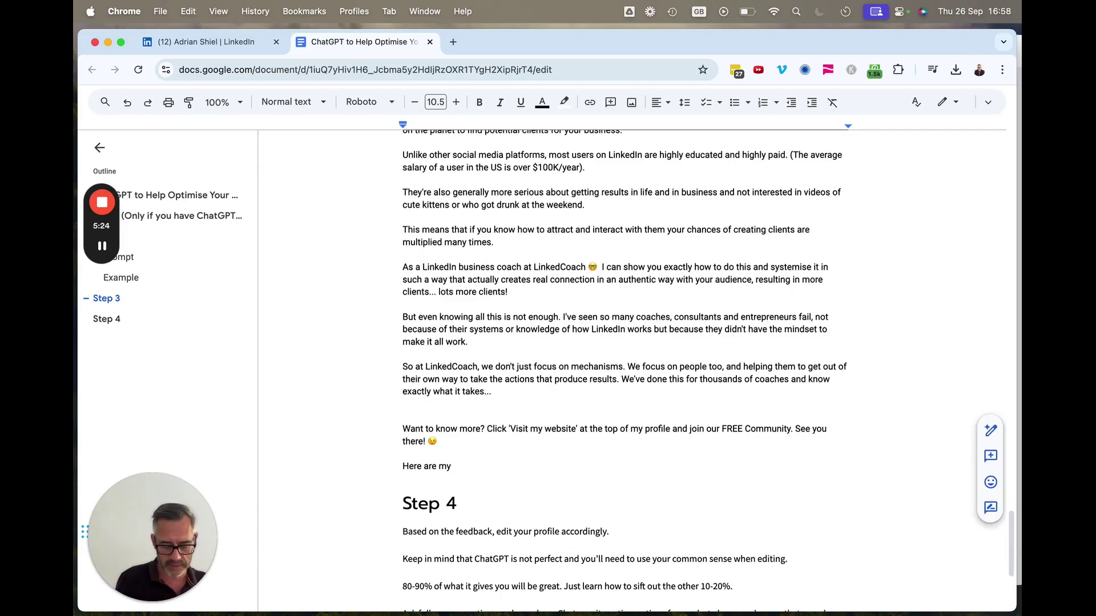
type("ills:")
key("Return")
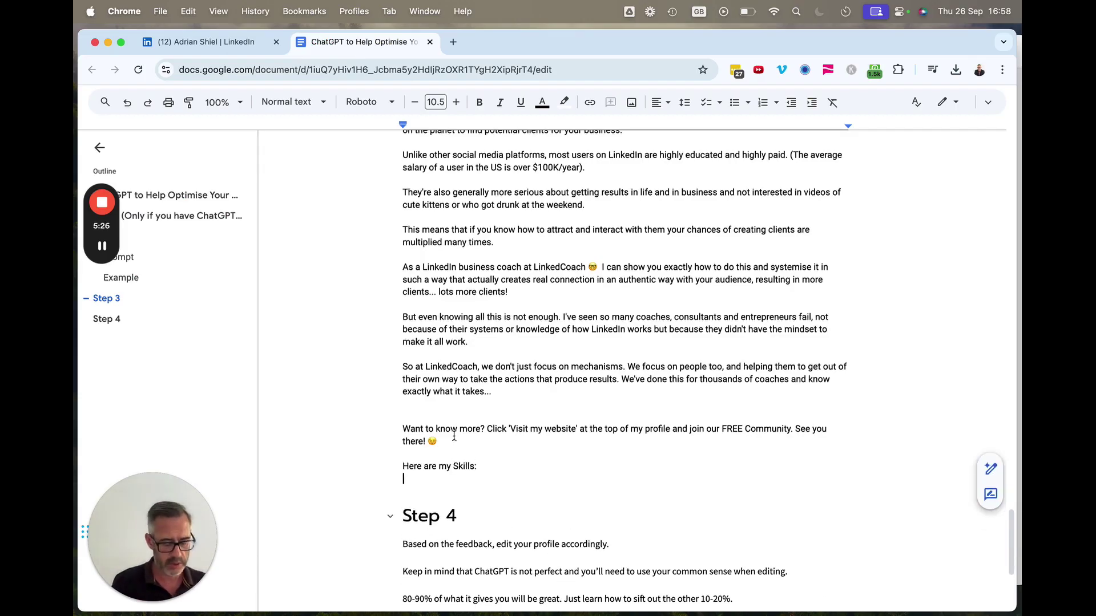
Return to the LinkedIn profile and open the complete list of skills from its Skills section.
left_click(219, 43)
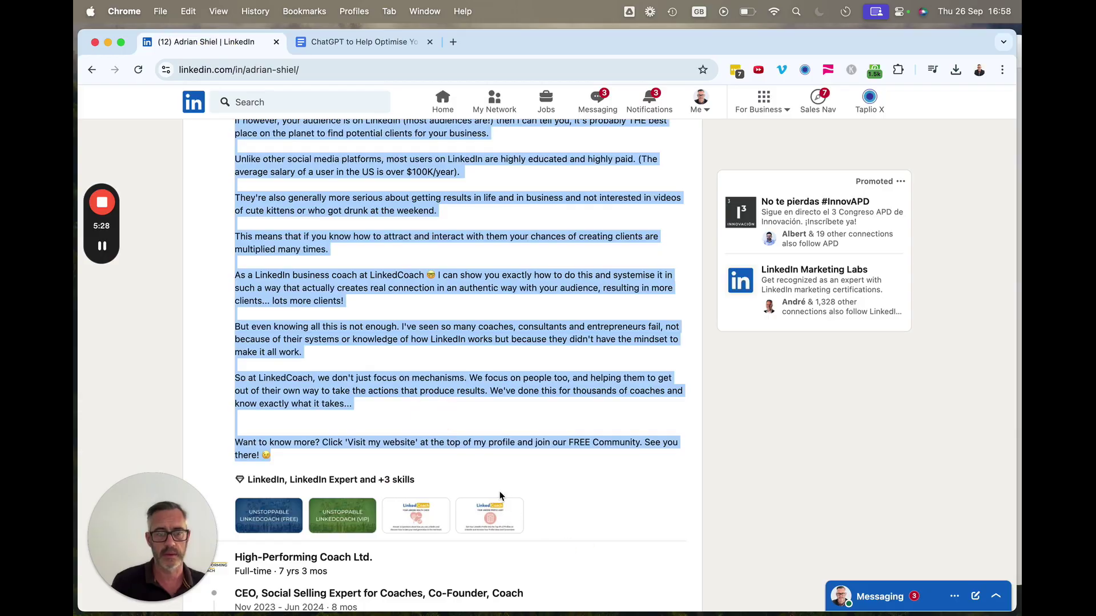
scroll(505, 497, "down", 5)
scroll(508, 501, "down", 10)
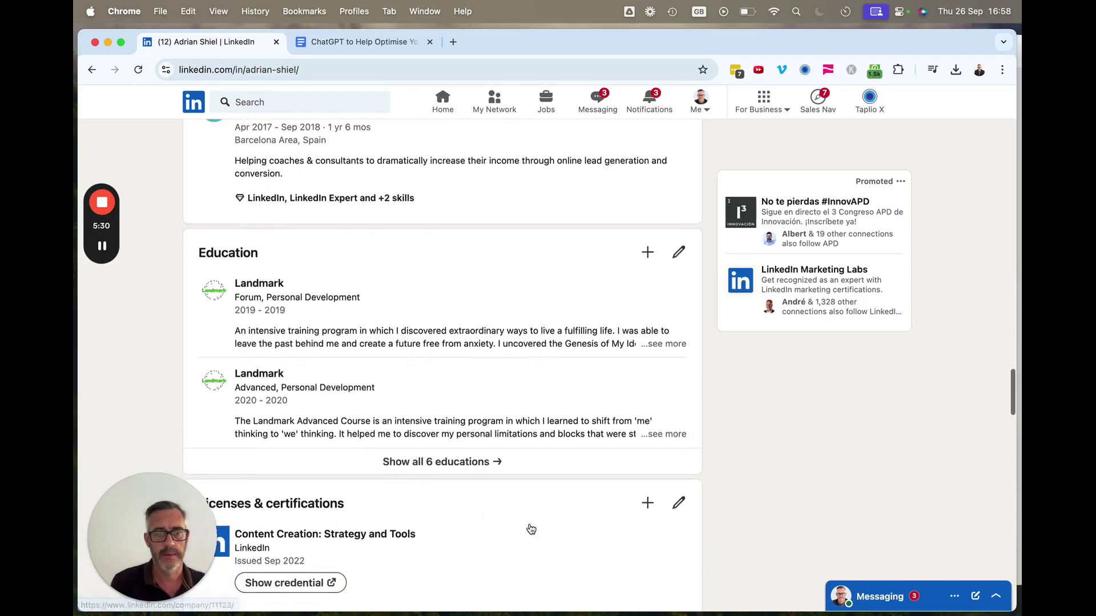
scroll(530, 525, "down", 3)
scroll(530, 531, "up", 1)
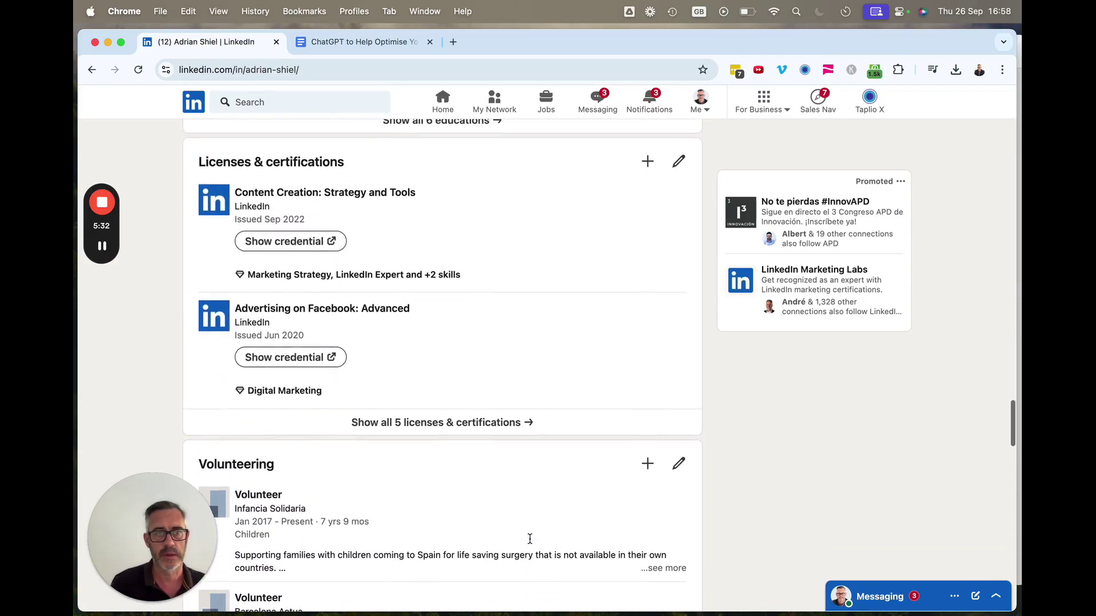
scroll(530, 536, "down", 3)
scroll(530, 542, "down", 6)
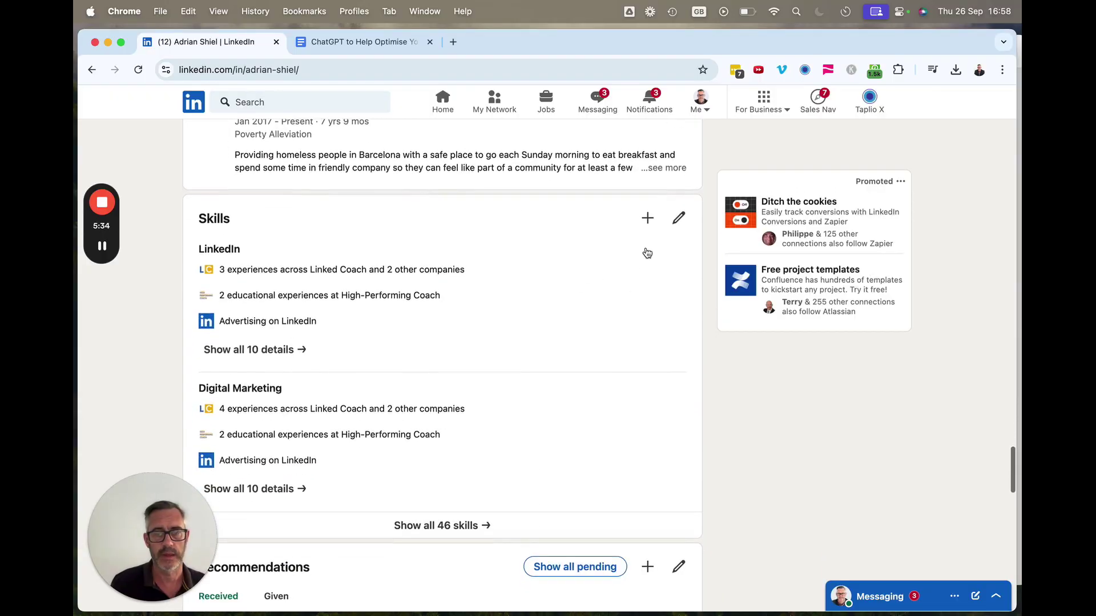
left_click(451, 527)
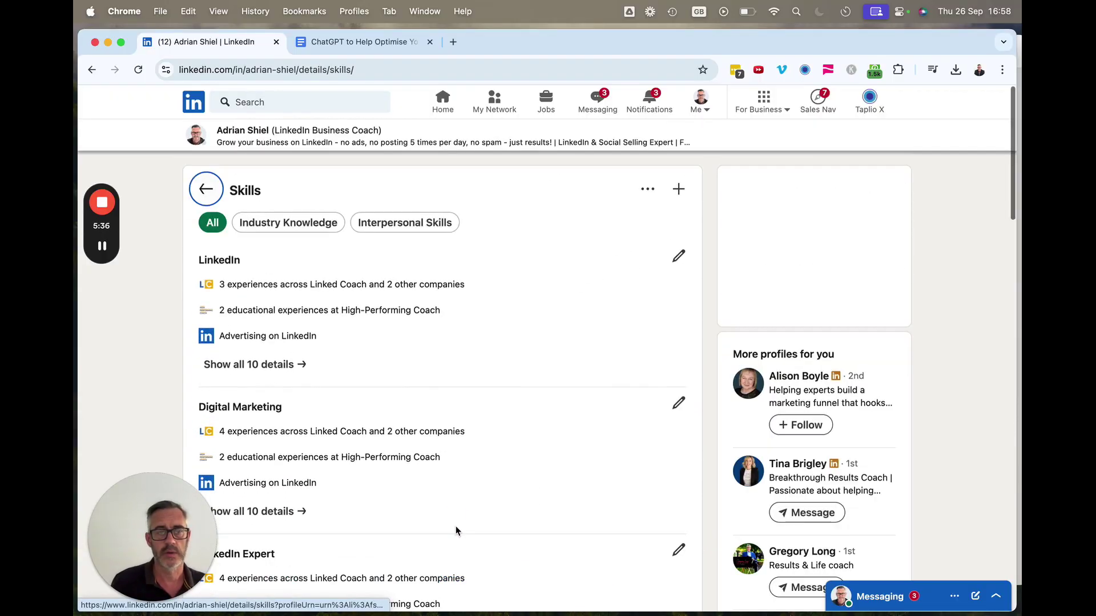
Copy the whole skills list, from LinkedIn to Social Media Content Creation, and paste it under "Here are my Skills:" in the guide.
left_click_drag(197, 260, 459, 408)
scroll(514, 550, "down", 5)
scroll(417, 418, "down", 4)
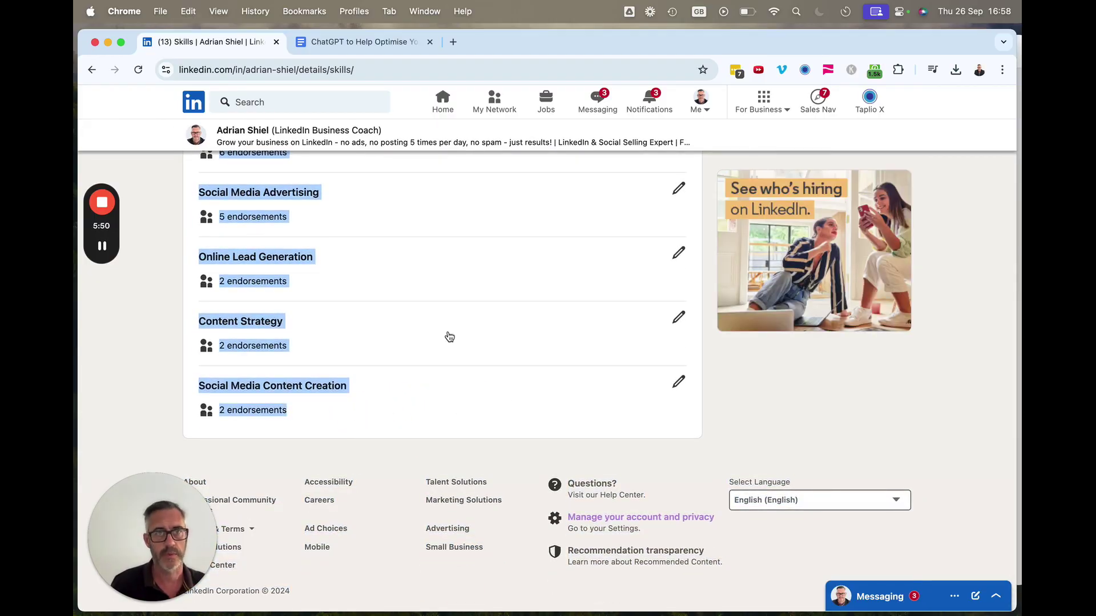
left_click(361, 45)
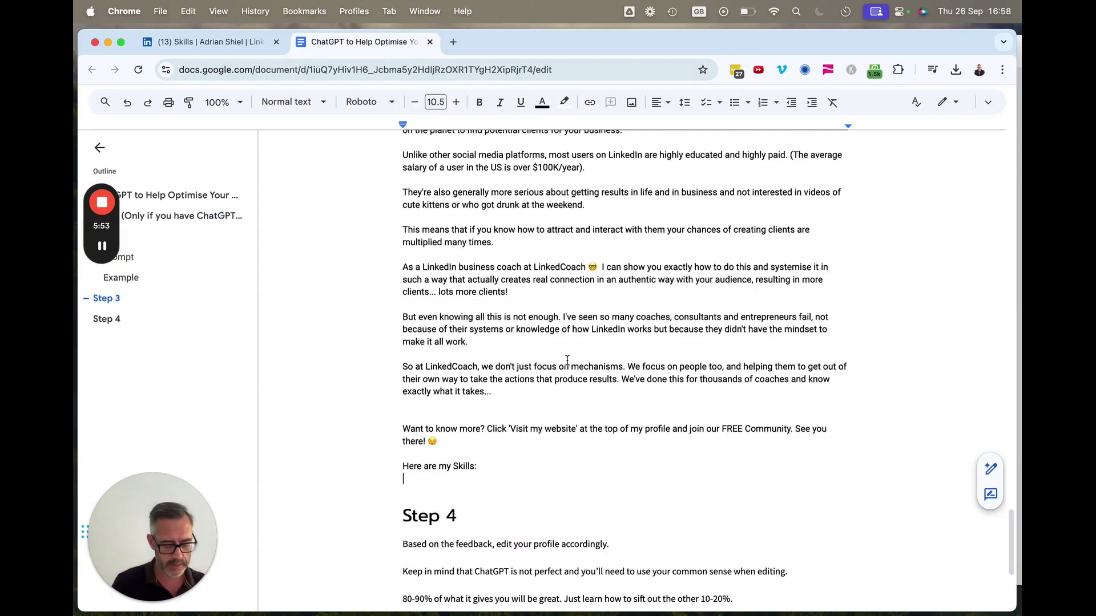
key("super+v")
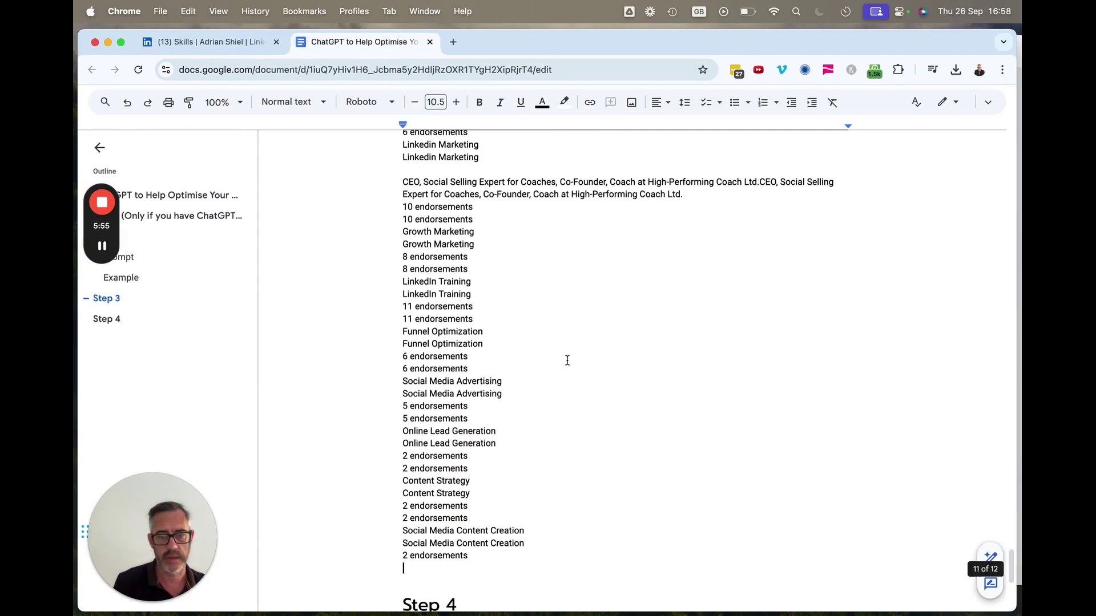
Copy the whole example prompt under Step 3, from "Act as a potential client" down to the last skills entry above Step 4.
scroll(509, 284, "up", 3)
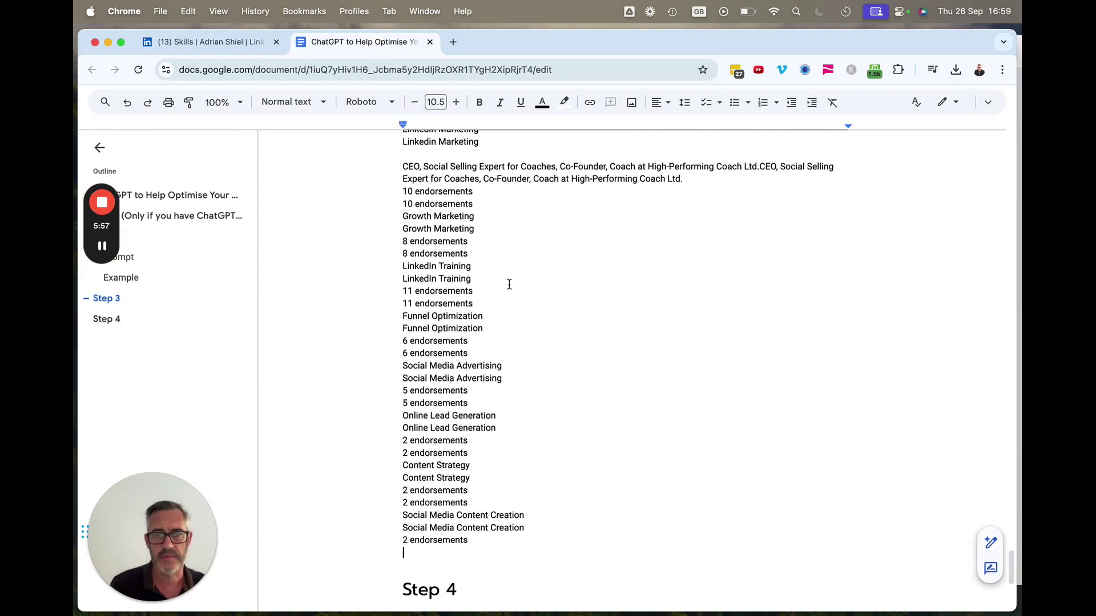
scroll(510, 287, "up", 10)
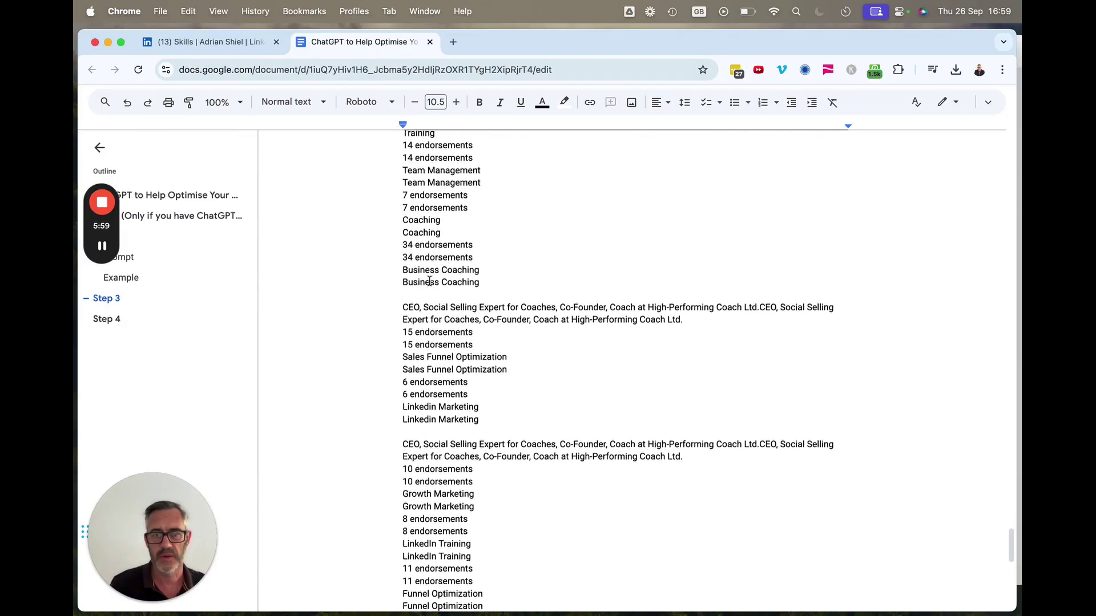
scroll(432, 282, "up", 7)
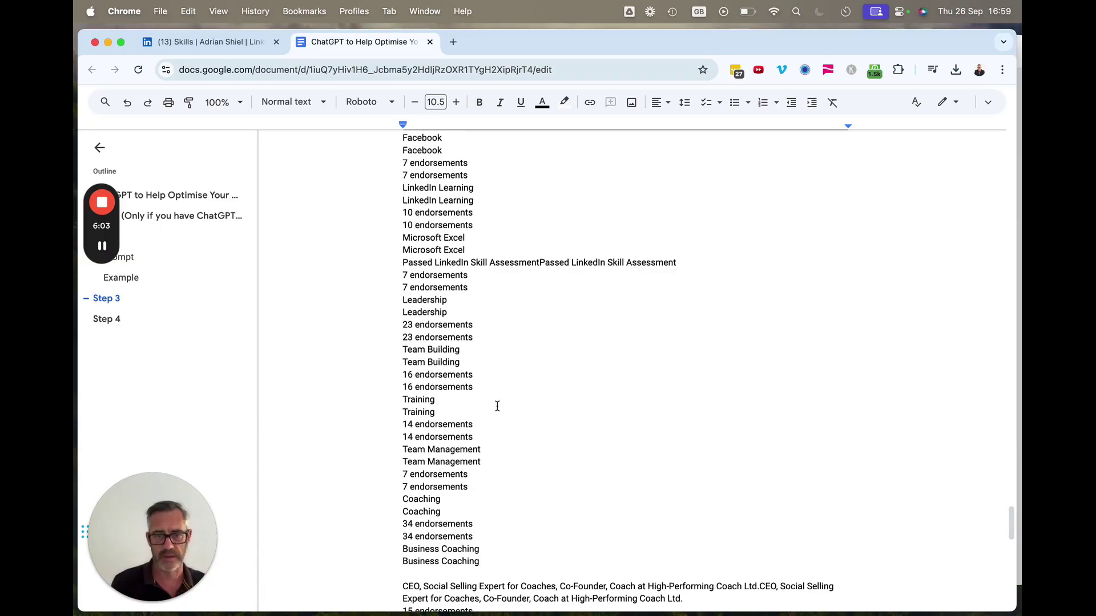
scroll(497, 406, "up", 20)
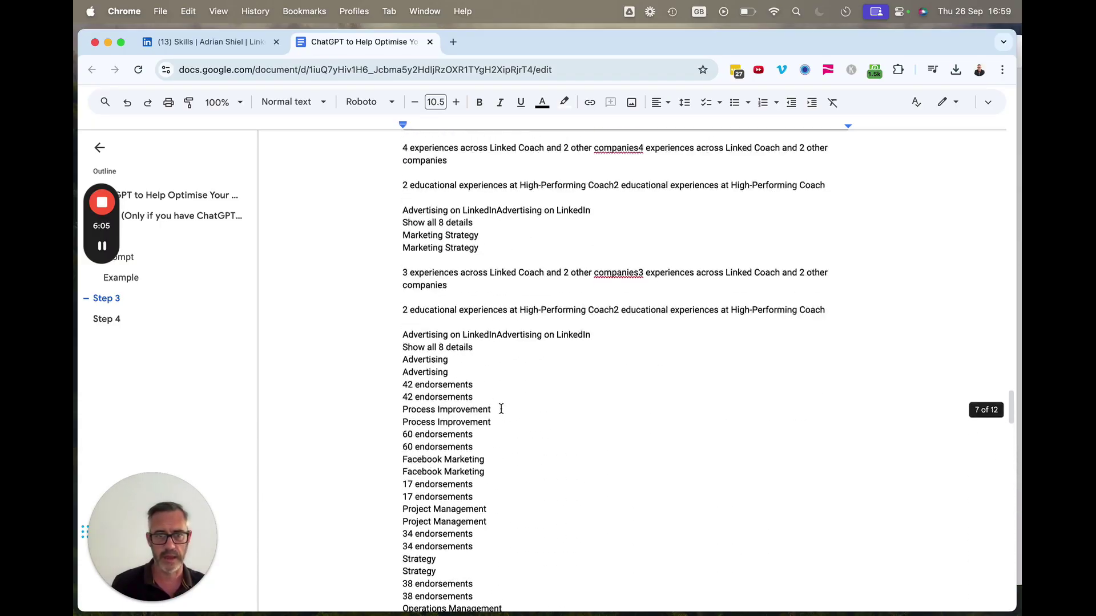
scroll(502, 409, "up", 20)
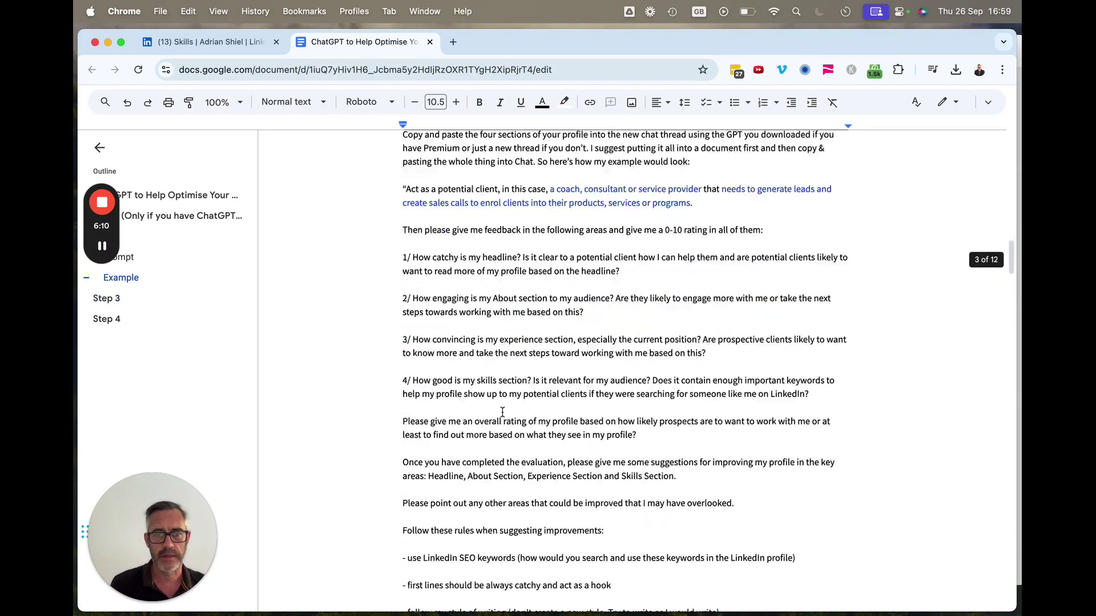
scroll(502, 411, "down", 20)
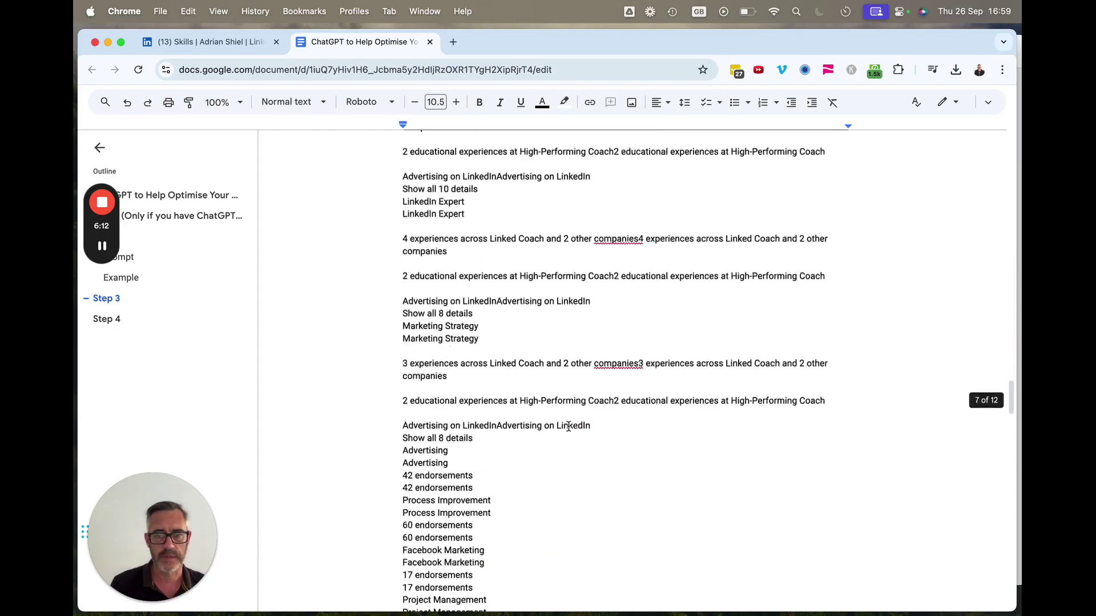
scroll(568, 426, "down", 20)
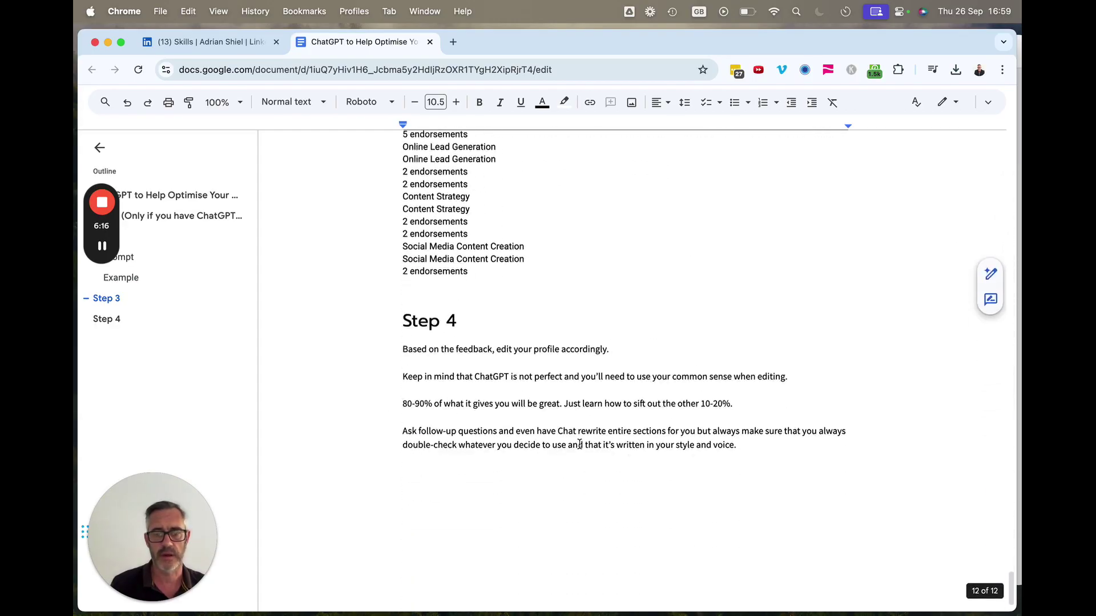
scroll(578, 443, "up", 5)
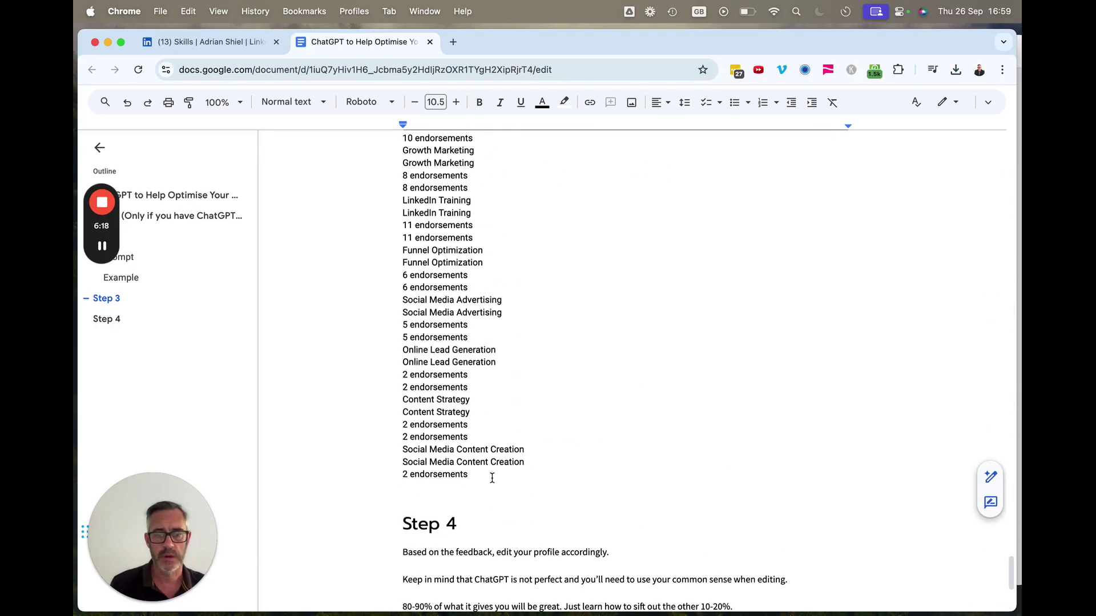
left_click_drag(491, 475, 339, 229)
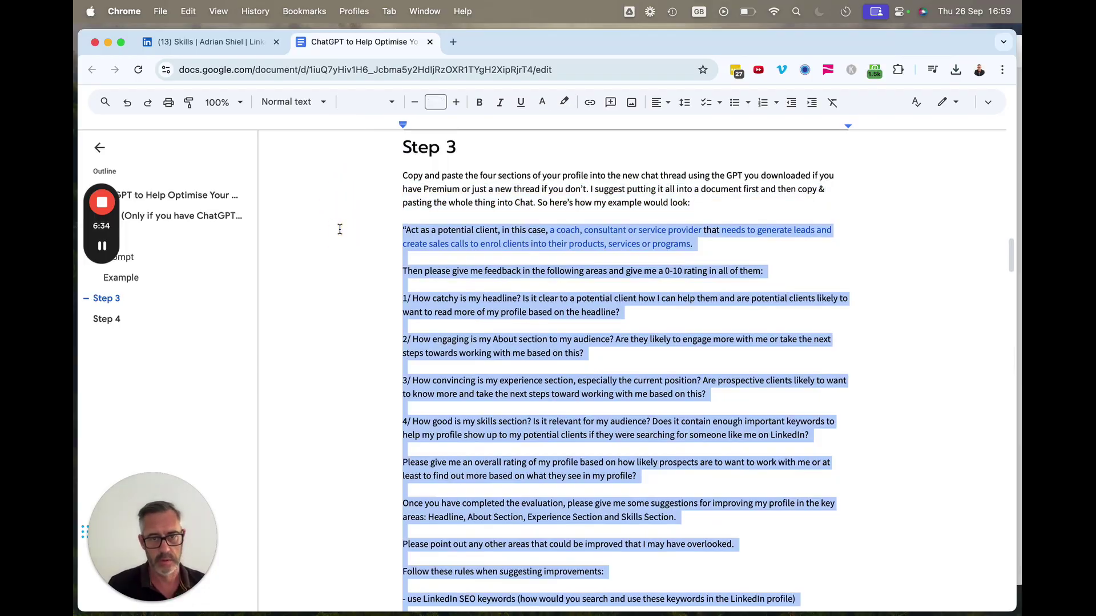
Add a closing quotation mark after the final "2 endorsements" line, at the end of the skills list above Step 4.
scroll(488, 391, "down", 15)
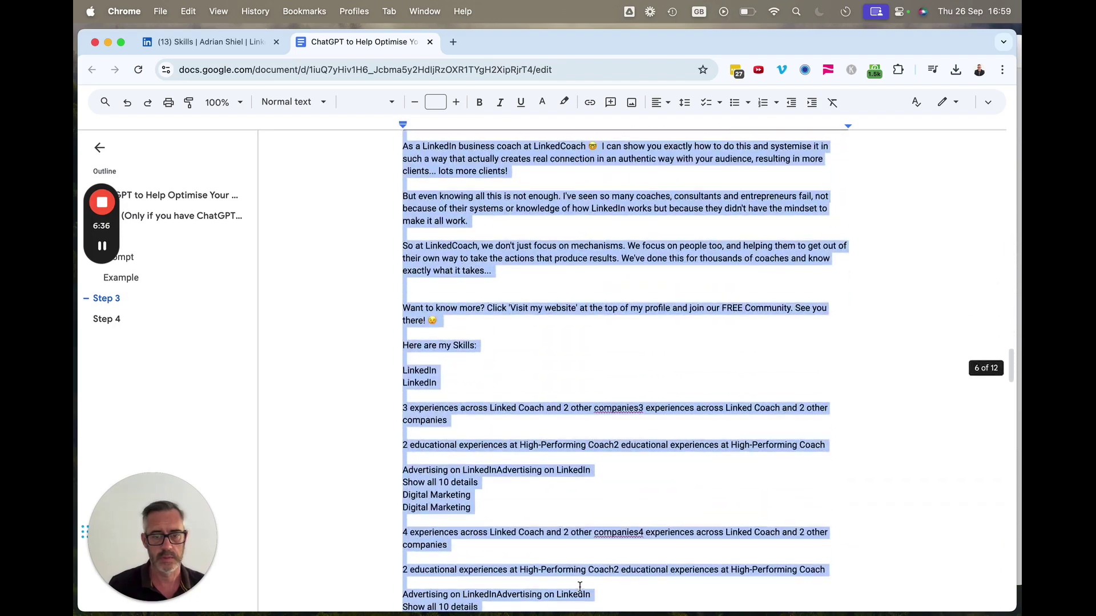
scroll(579, 377, "down", 20)
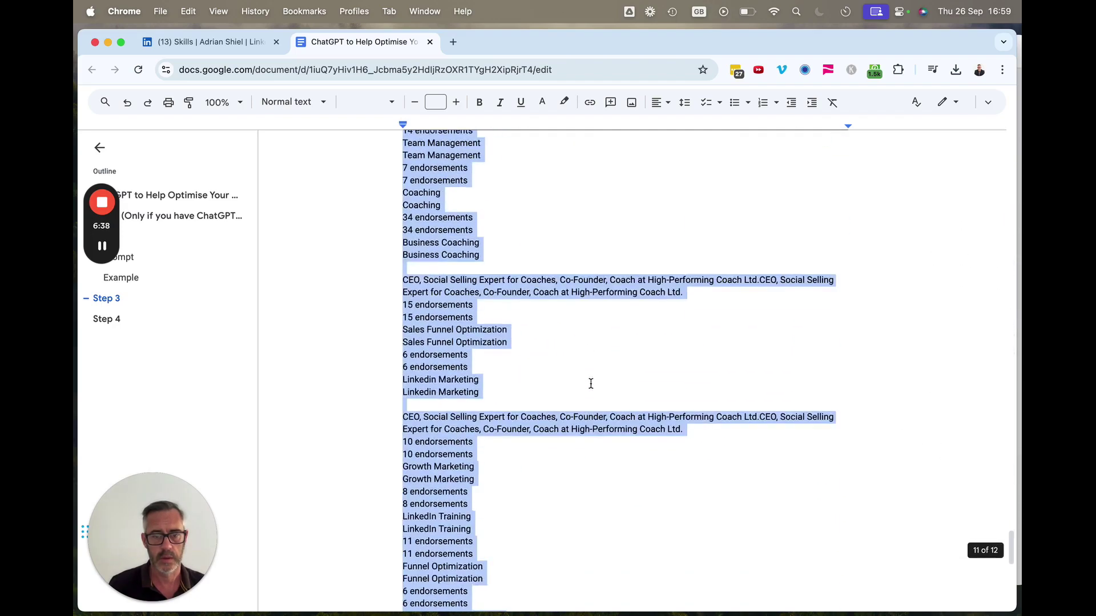
left_click(521, 234)
type("\"")
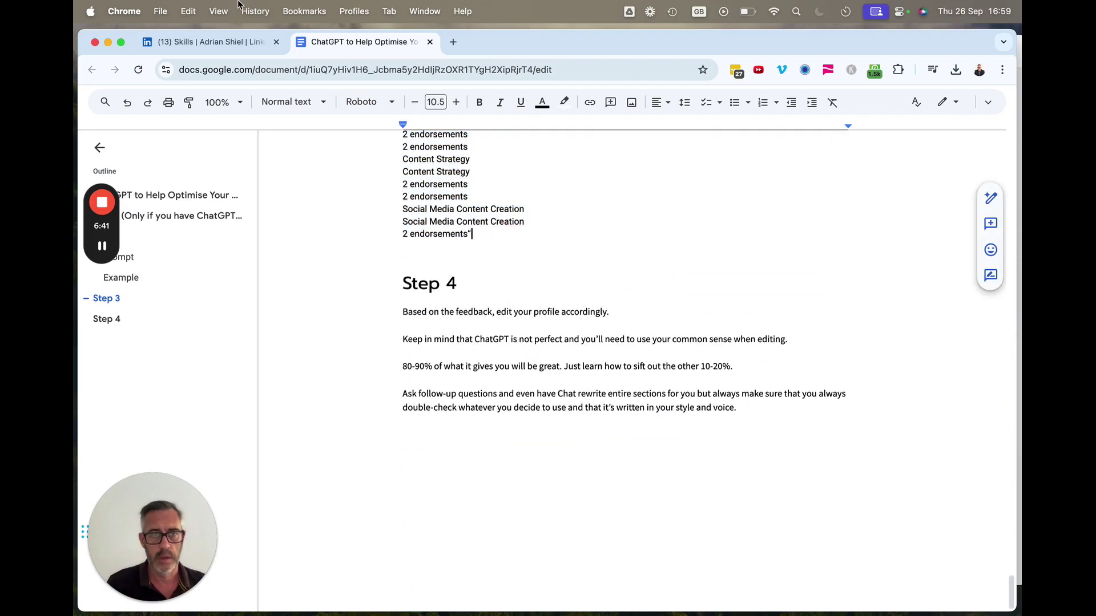
Switch to ChatGPT and send the Linkedi n Profile Otimizator the message "Hi Chat, can you please help me optimise my LinkedIn profile?".
key("super+Tab")
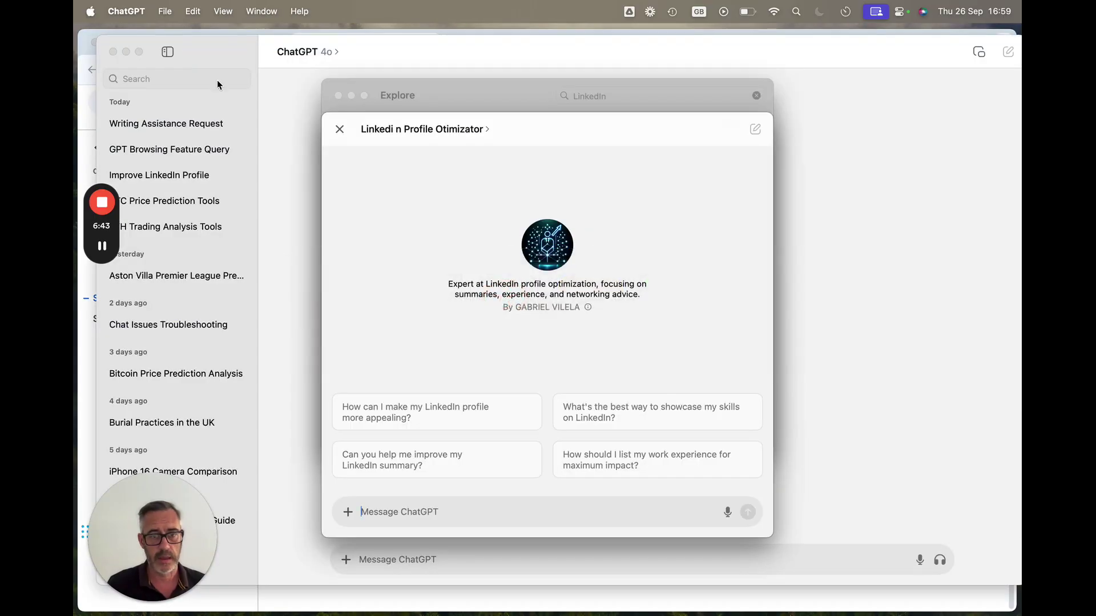
left_click(458, 513)
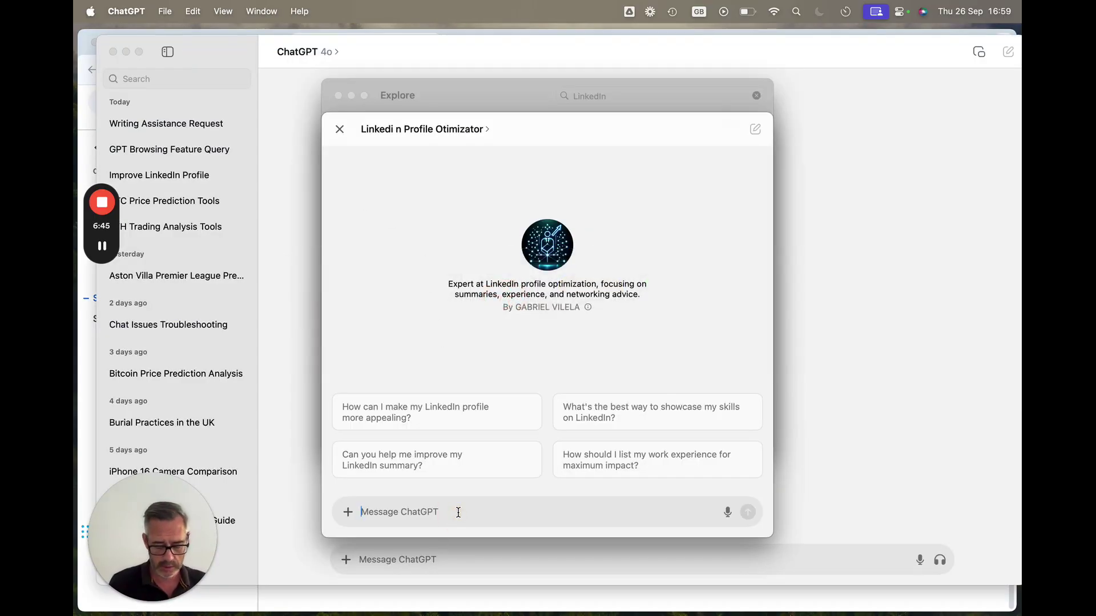
type("H")
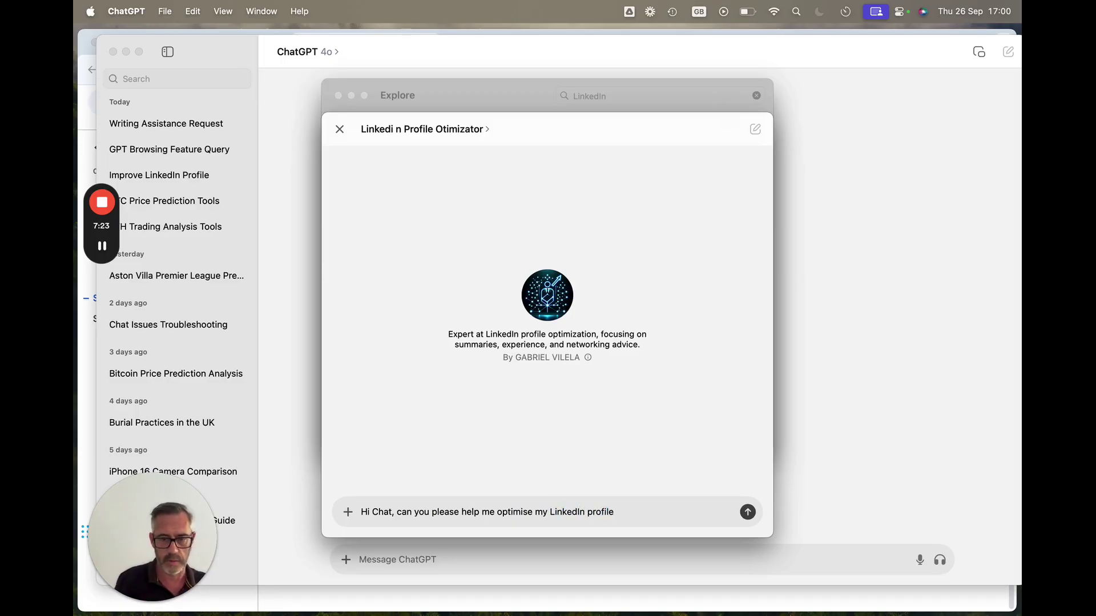
type("?")
key("Return")
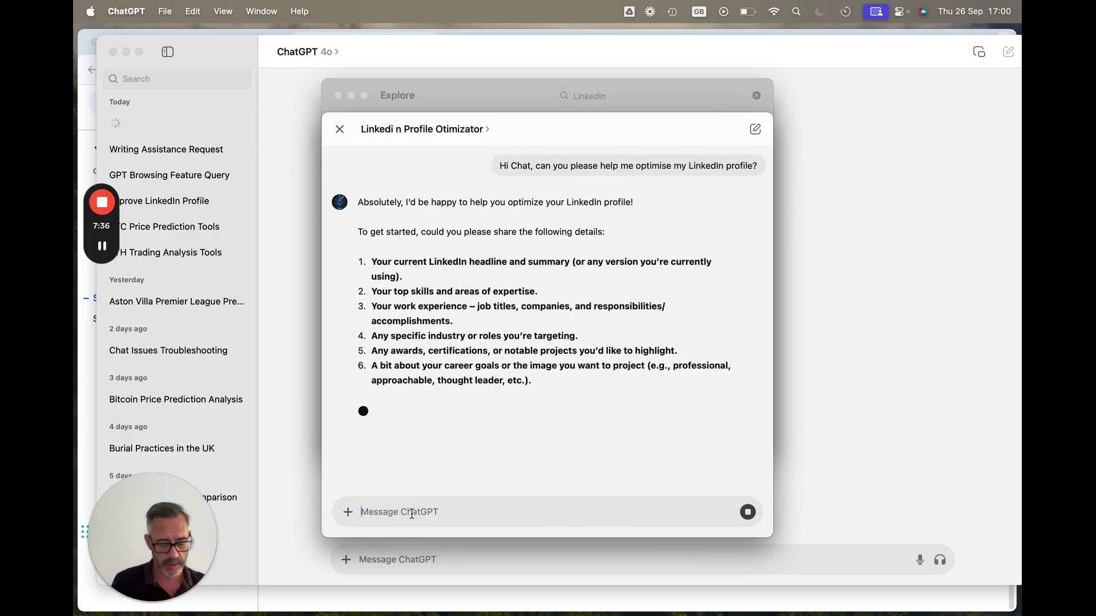
Paste the copied prompt into the message and remove the blank lines and opening quotation mark before "Act as a potential client".
key("super+v")
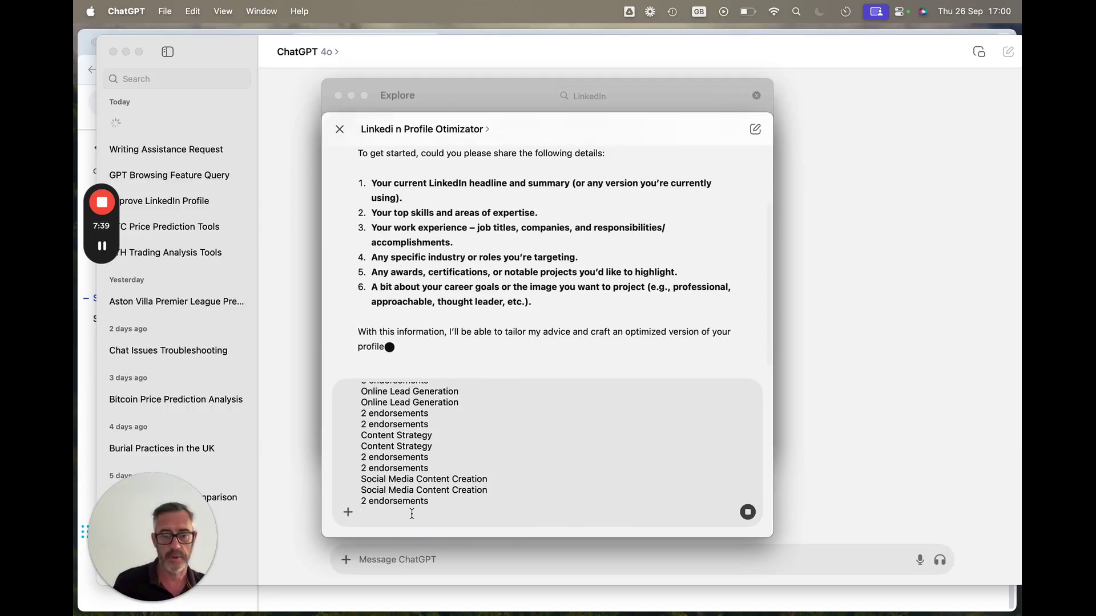
scroll(454, 451, "up", 10)
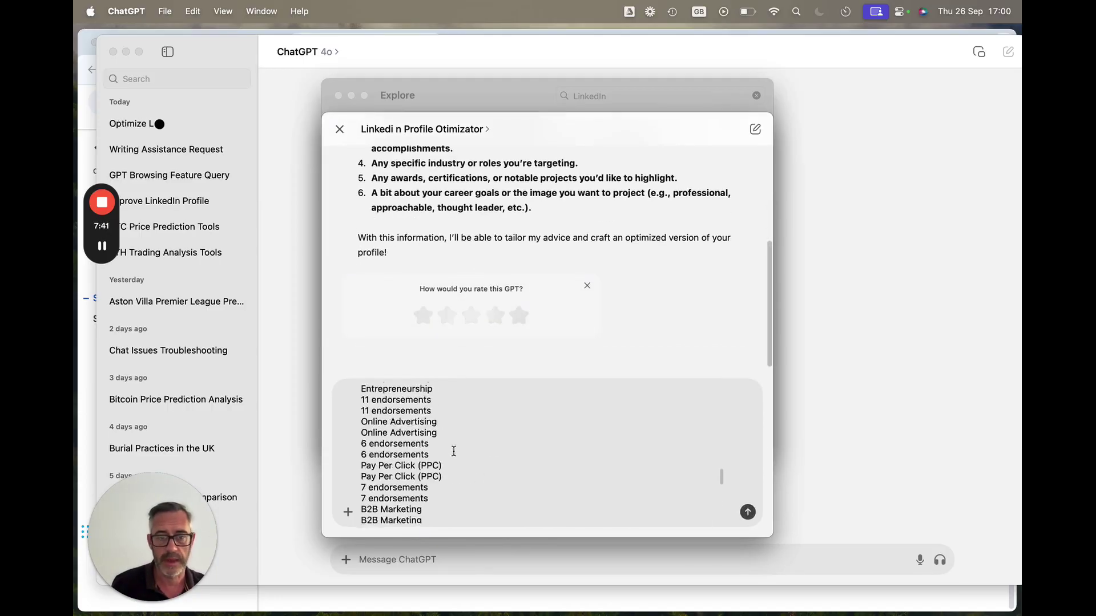
scroll(454, 451, "up", 20)
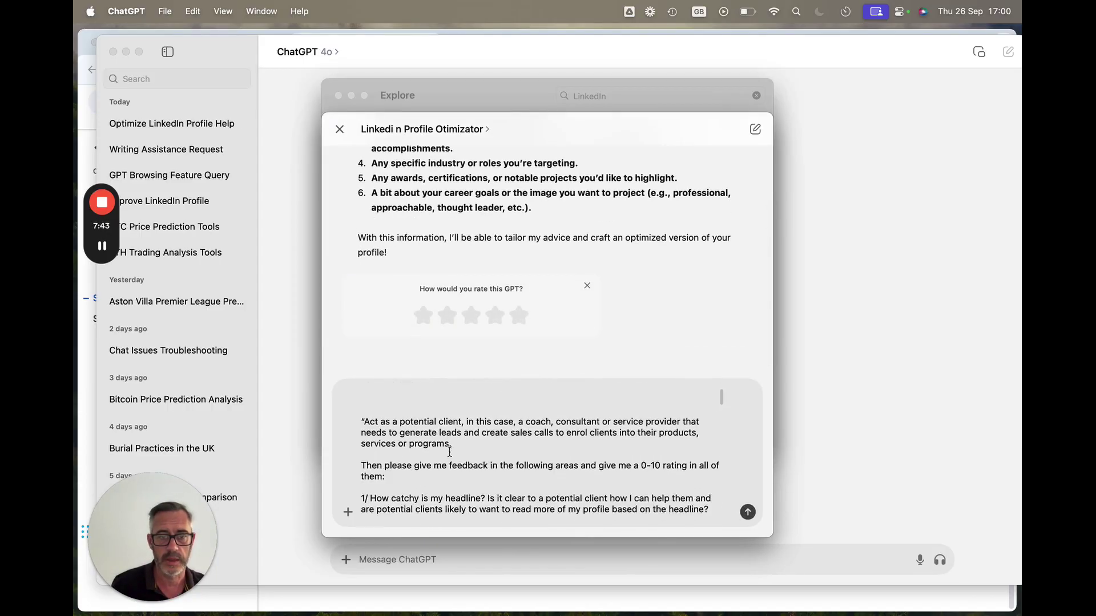
left_click(364, 394)
key("BackSpace")
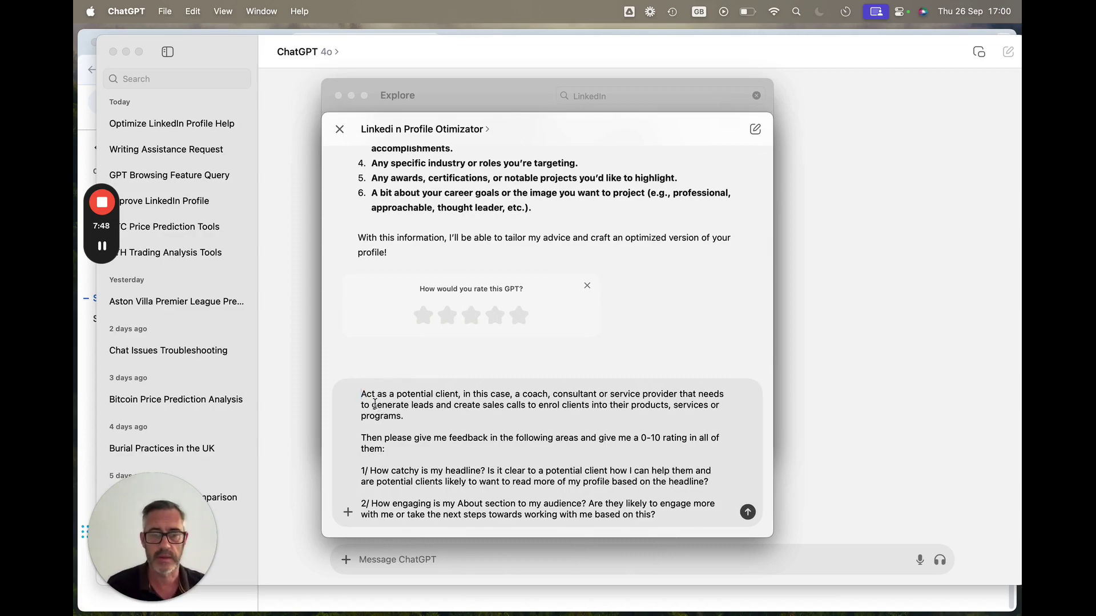
Reword the start of the prompt to "OK, please act as a potential client".
scroll(438, 437, "down", 10)
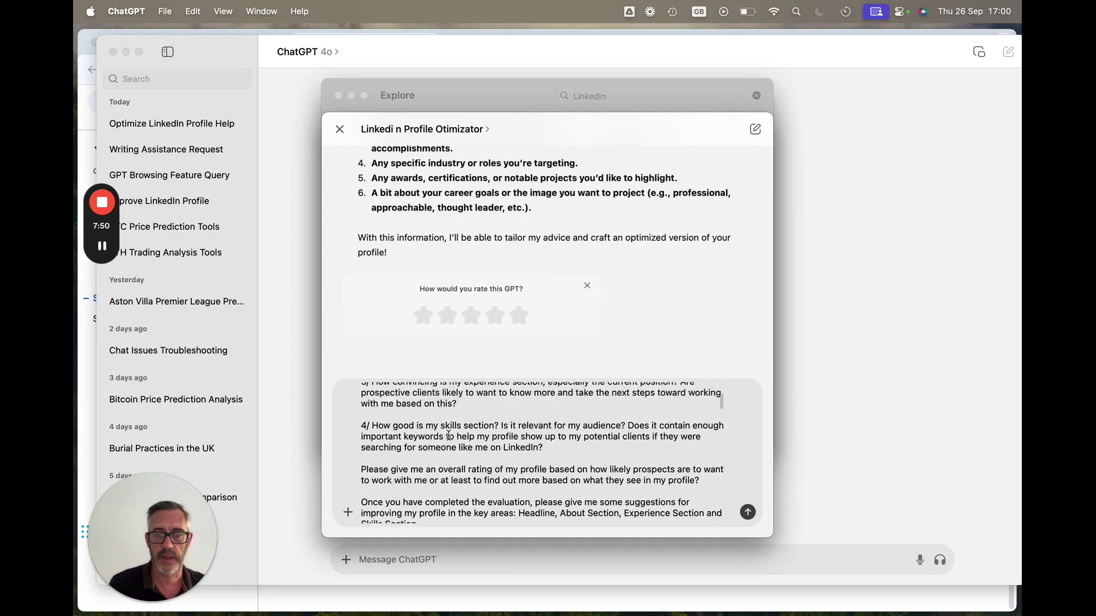
scroll(464, 439, "up", 10)
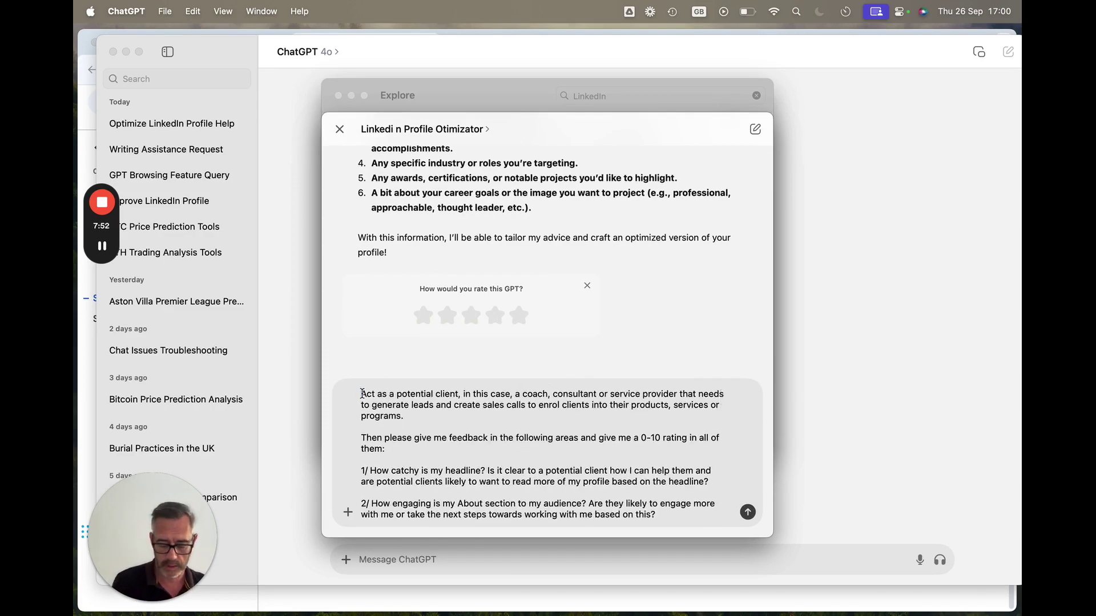
type("OK, please")
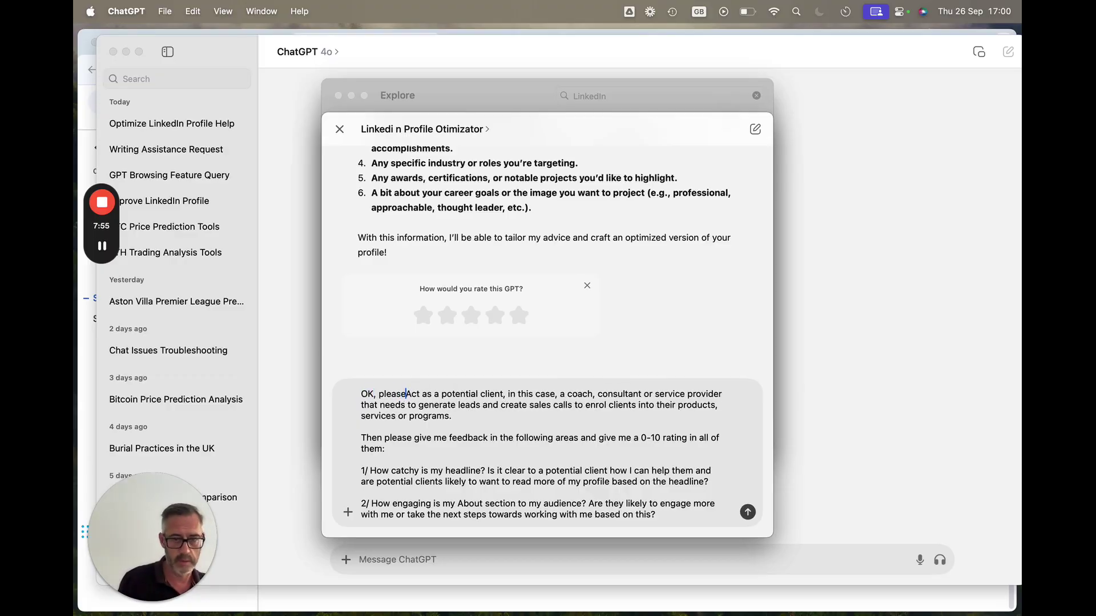
key("Delete")
type("a")
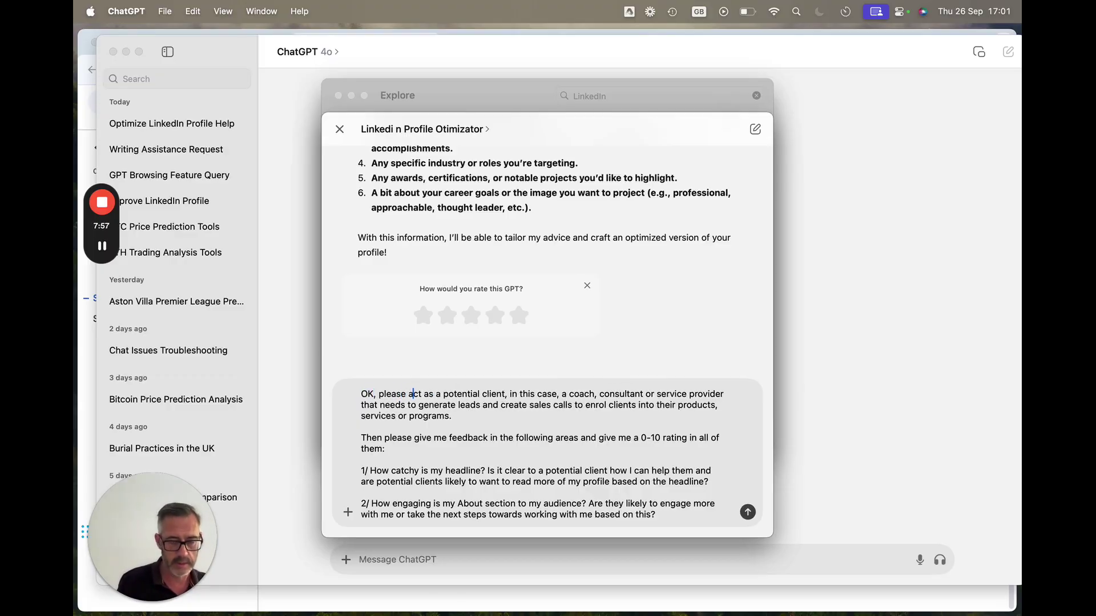
Look over the evaluation questions and improvement rules in the prompt and send it to the GPT.
scroll(534, 453, "down", 3)
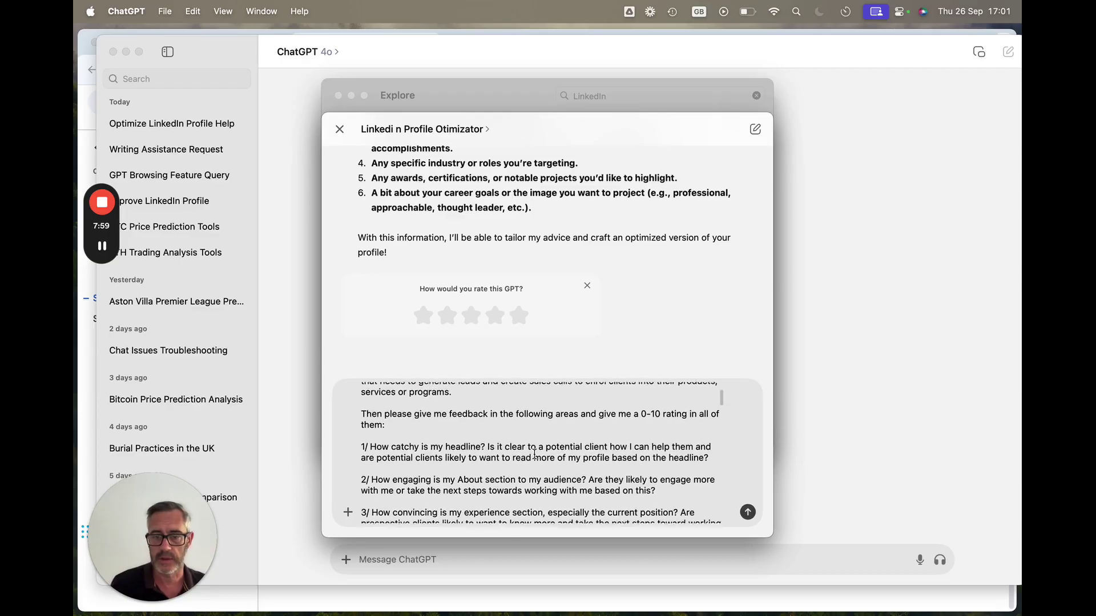
scroll(533, 456, "up", 3)
scroll(533, 456, "down", 10)
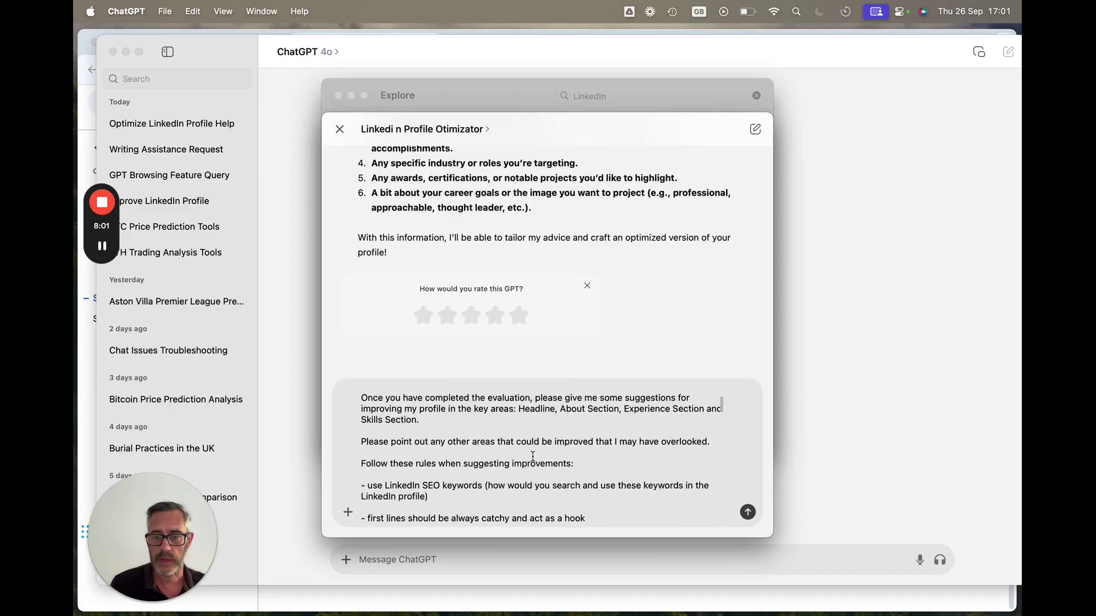
left_click(747, 512)
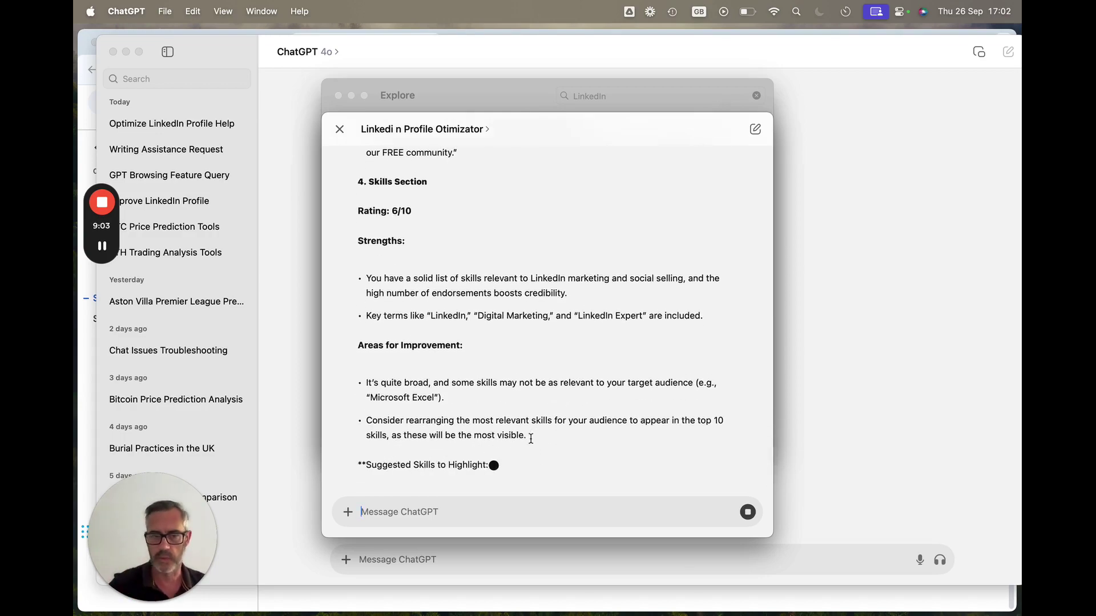
Switch back to Google Chrome.
key("super+Tab")
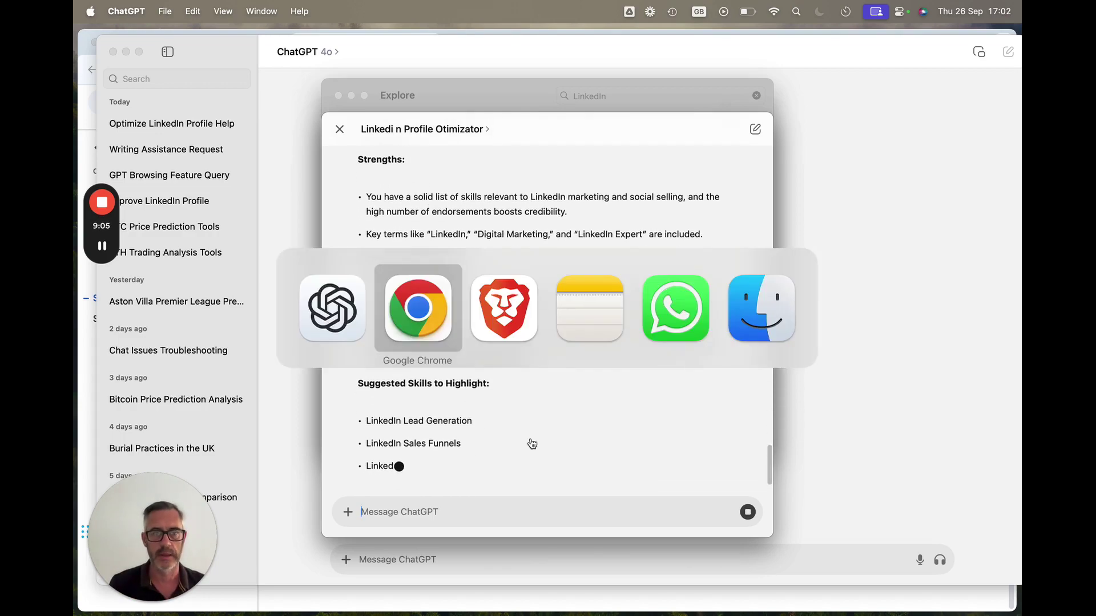